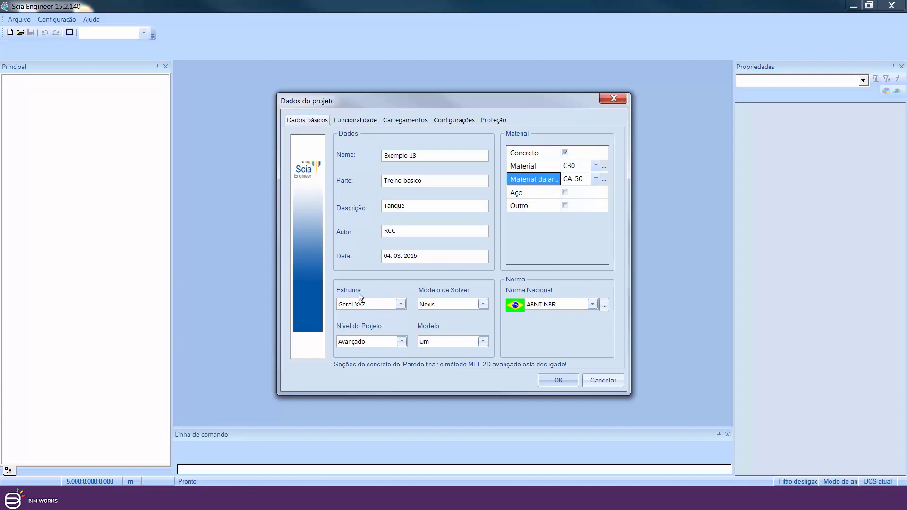
- Accept the project data and define a new 2D plate (Placa) with a thickness of 30 cm
{"action": "left_click", "coordinate": [559, 380]}
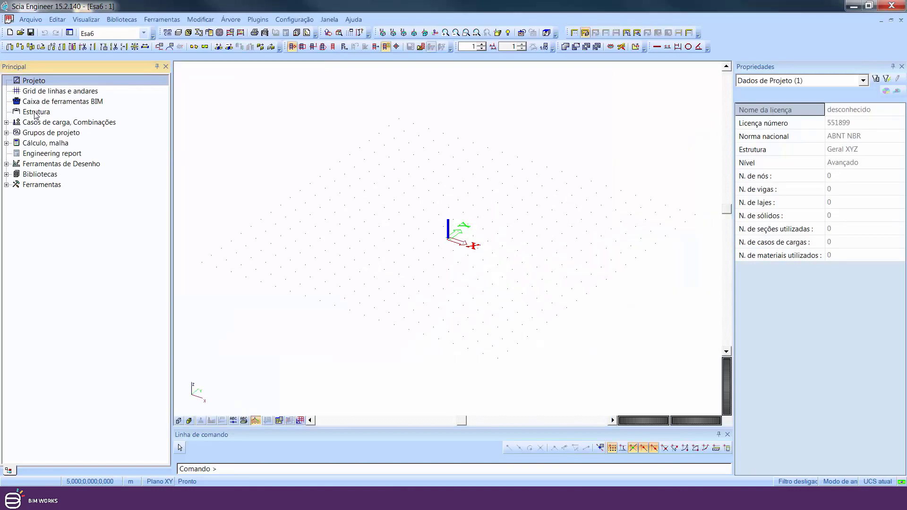
{"action": "left_click", "coordinate": [36, 113]}
{"action": "double_click", "coordinate": [36, 112]}
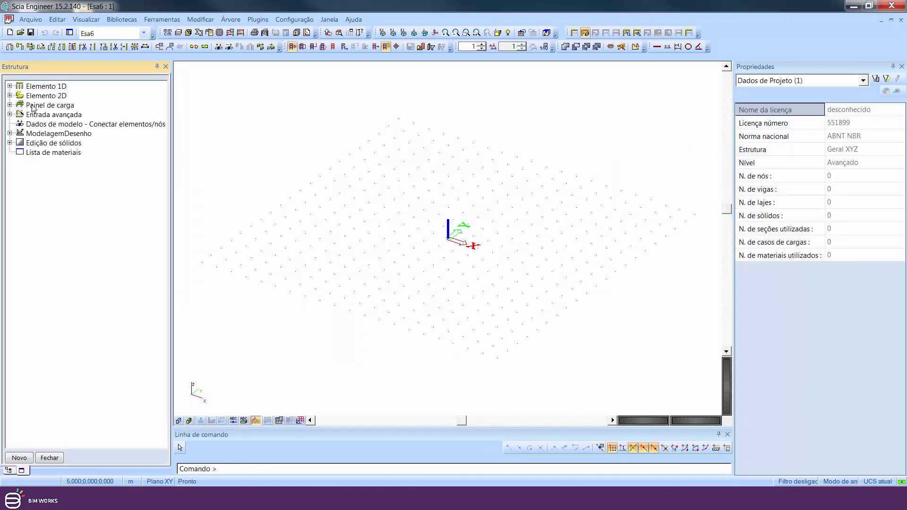
{"action": "left_click", "coordinate": [9, 96]}
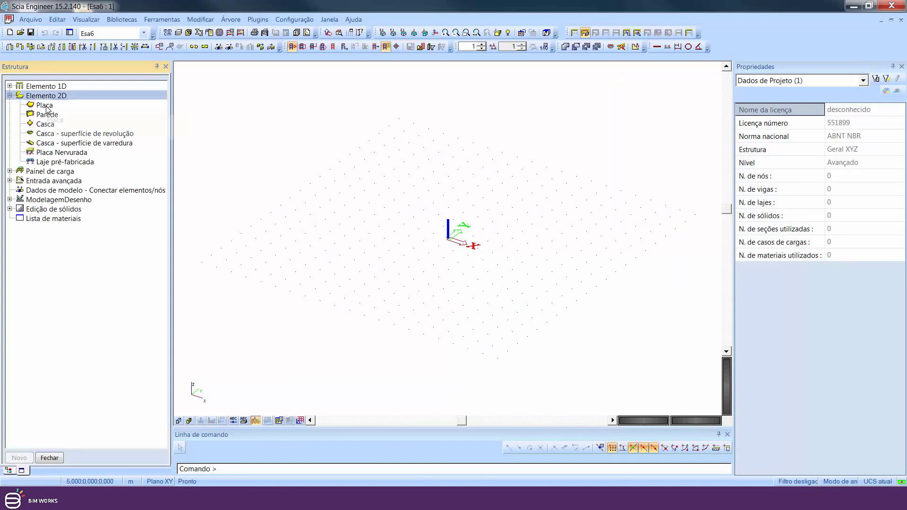
{"action": "double_click", "coordinate": [46, 106]}
{"action": "left_click", "coordinate": [582, 238]}
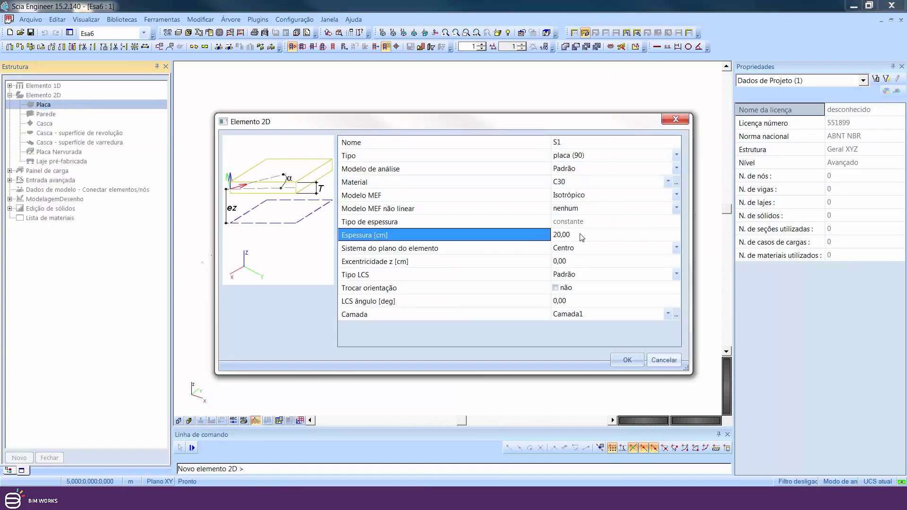
{"action": "type", "text": "30"}
{"action": "left_click", "coordinate": [630, 360]}
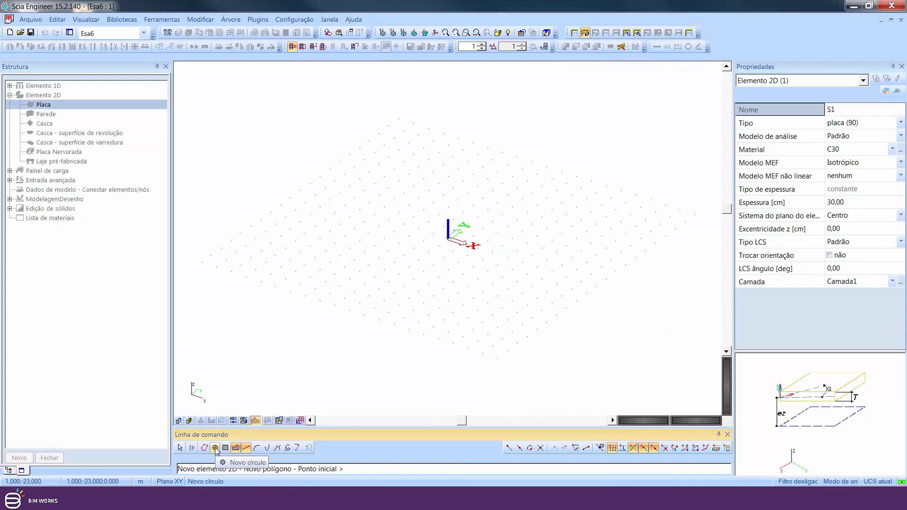
- Draw the plate as a circle centred on the origin with a radius of 5 m
{"action": "left_click", "coordinate": [216, 448]}
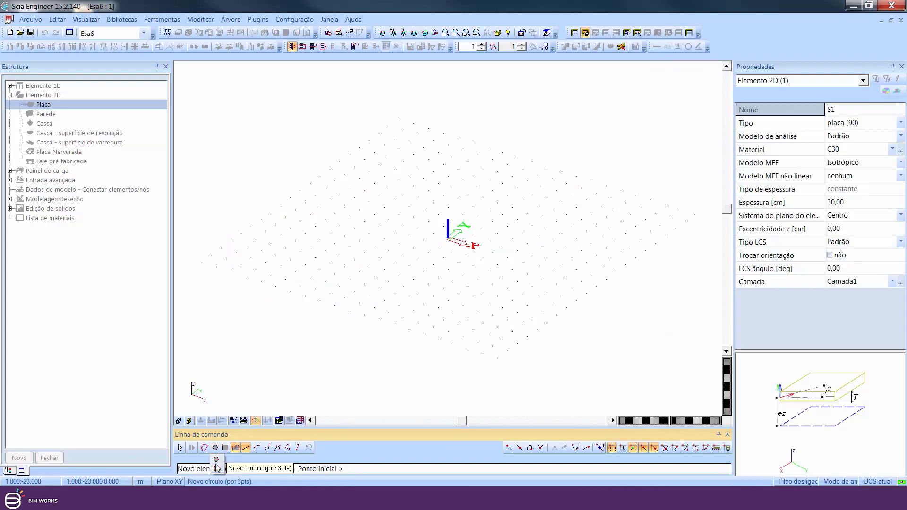
{"action": "left_click", "coordinate": [217, 461]}
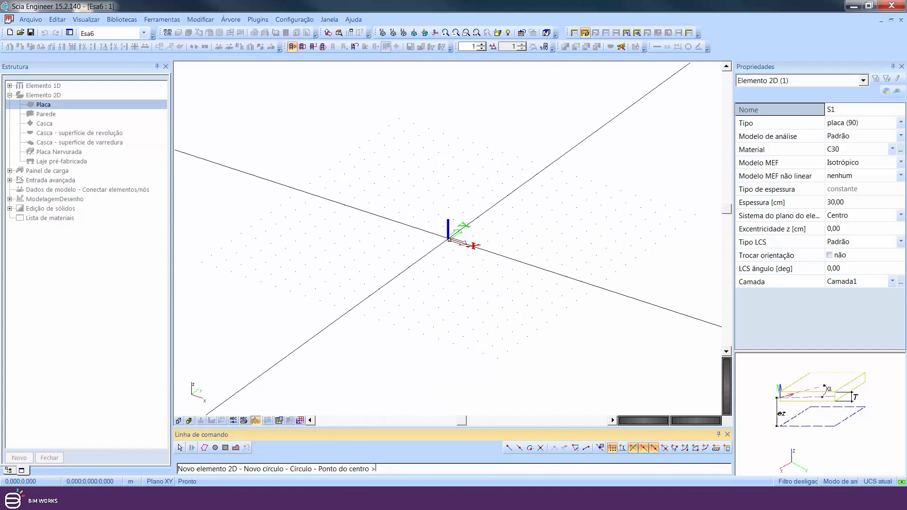
{"action": "left_click", "coordinate": [449, 240]}
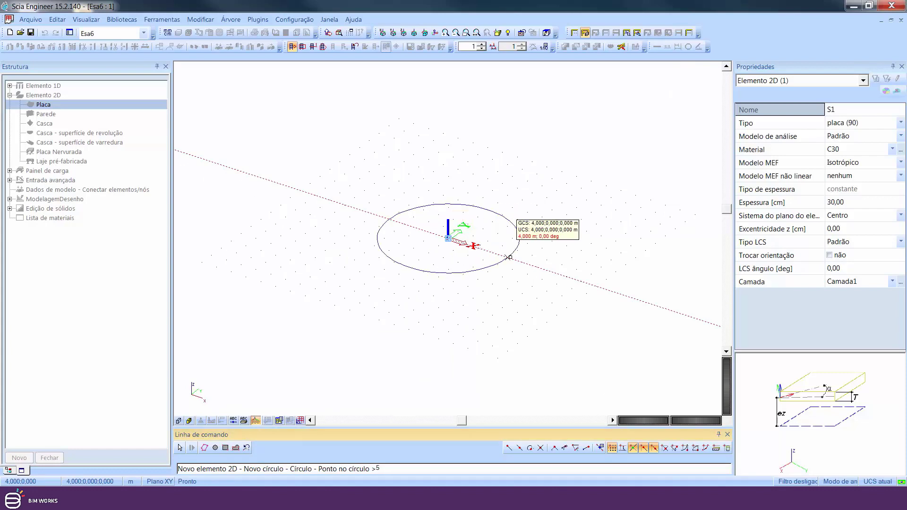
{"action": "key", "text": "Return"}
{"action": "key", "text": "Escape"}
{"action": "key", "text": "Escape"}
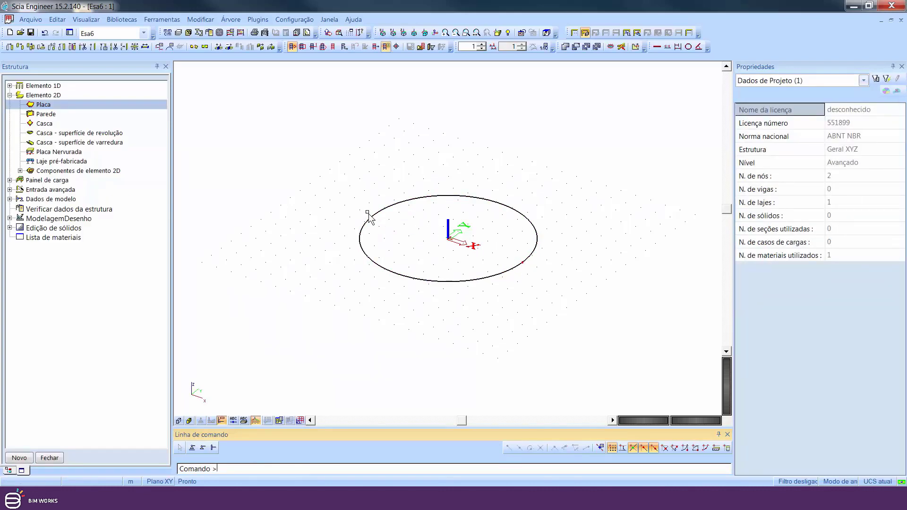
- Create a 5 m high wall (Parede) along the circular edge of the plate by selecting that existing curve
{"action": "middle_click_drag", "start_coordinate": [436, 213], "coordinate": [424, 243]}
{"action": "scroll", "coordinate": [424, 242], "scroll_direction": "up", "scroll_amount": 1}
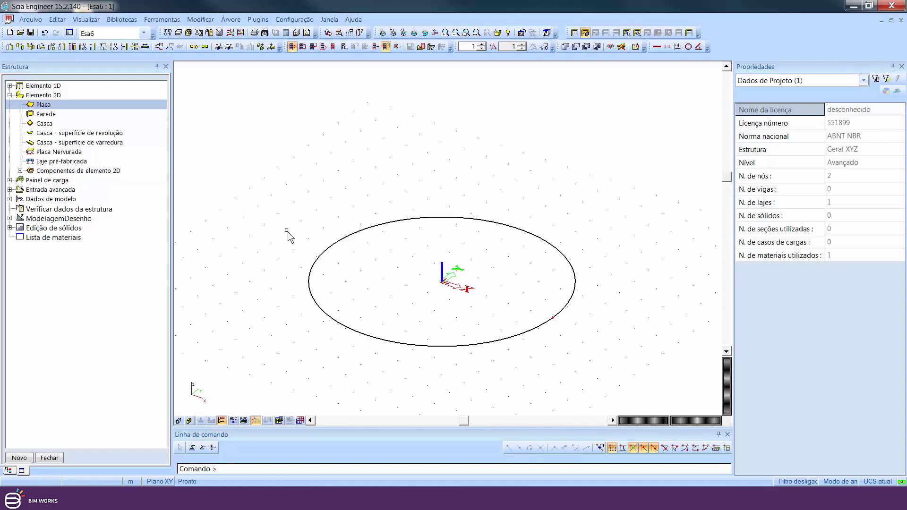
{"action": "double_click", "coordinate": [46, 114]}
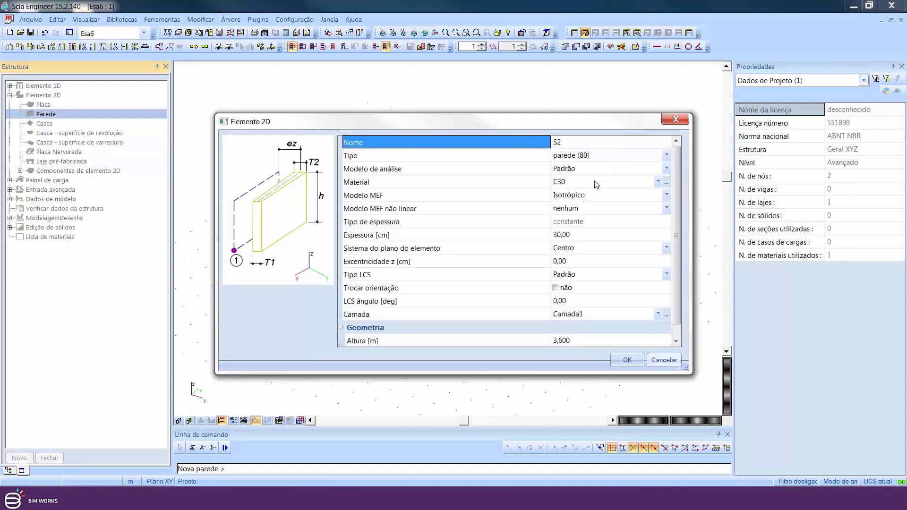
{"action": "left_click", "coordinate": [582, 341]}
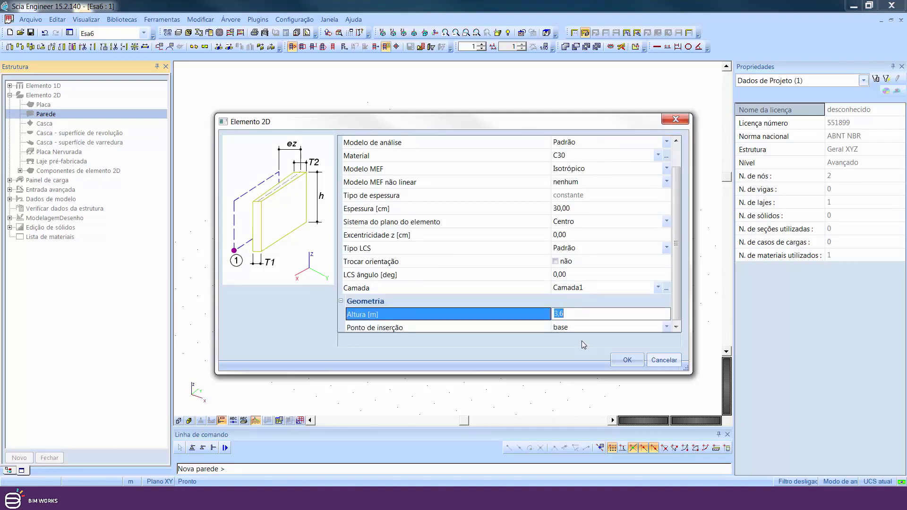
{"action": "type", "text": "5"}
{"action": "key", "text": "Return"}
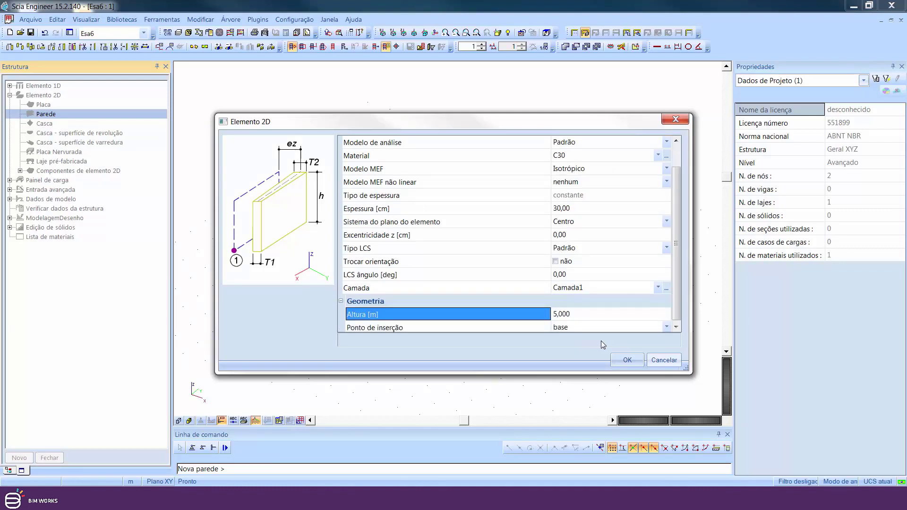
{"action": "left_click", "coordinate": [634, 362]}
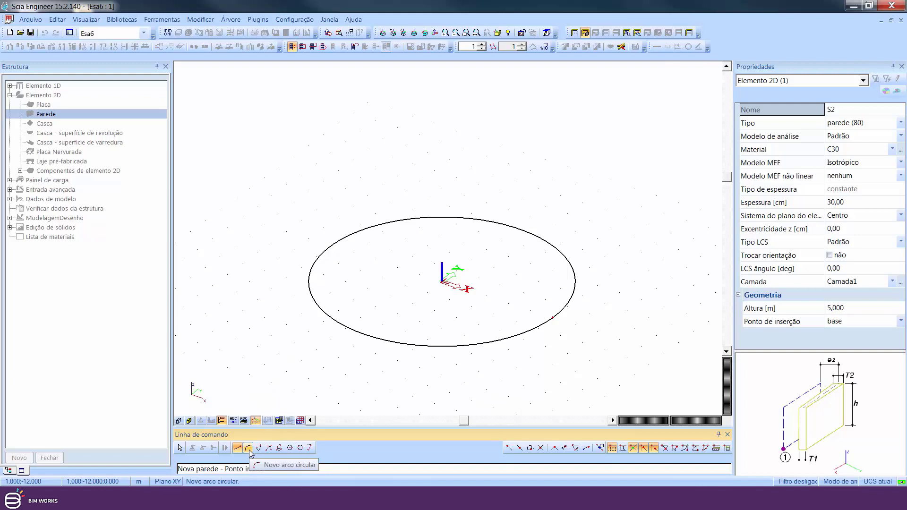
{"action": "left_click", "coordinate": [310, 449]}
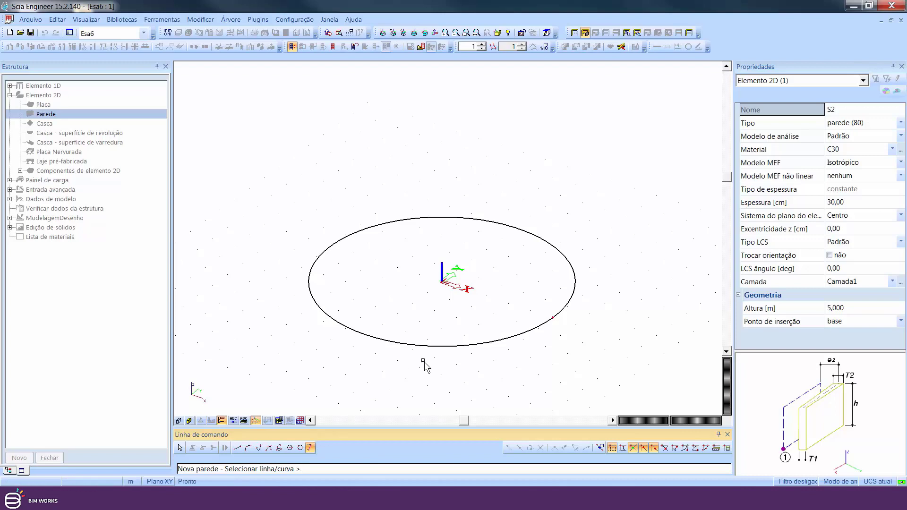
{"action": "left_click", "coordinate": [391, 326]}
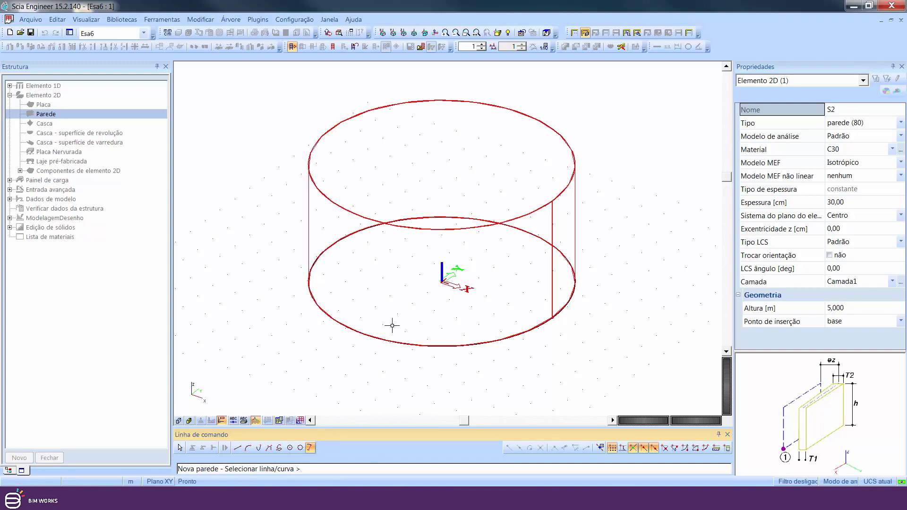
{"action": "key", "text": "Escape"}
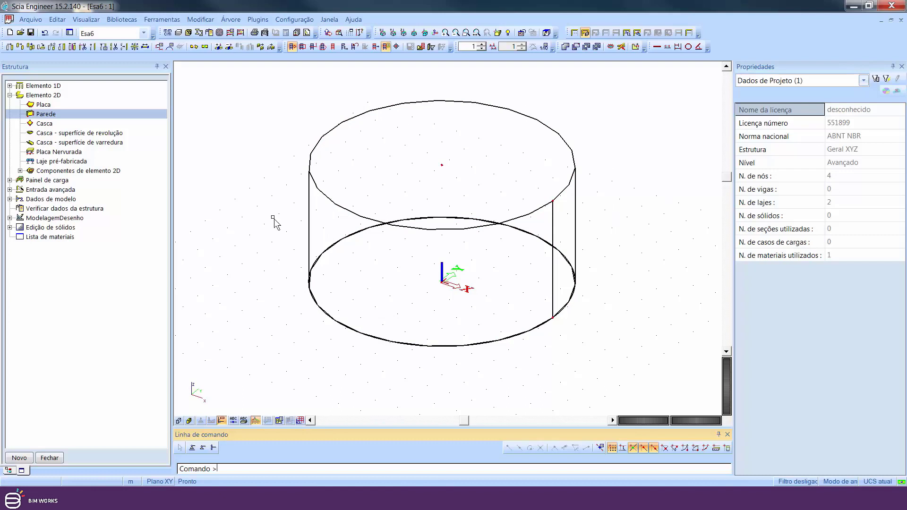
- Enable the Subsolo functionality in the project data
{"action": "left_click", "coordinate": [51, 458]}
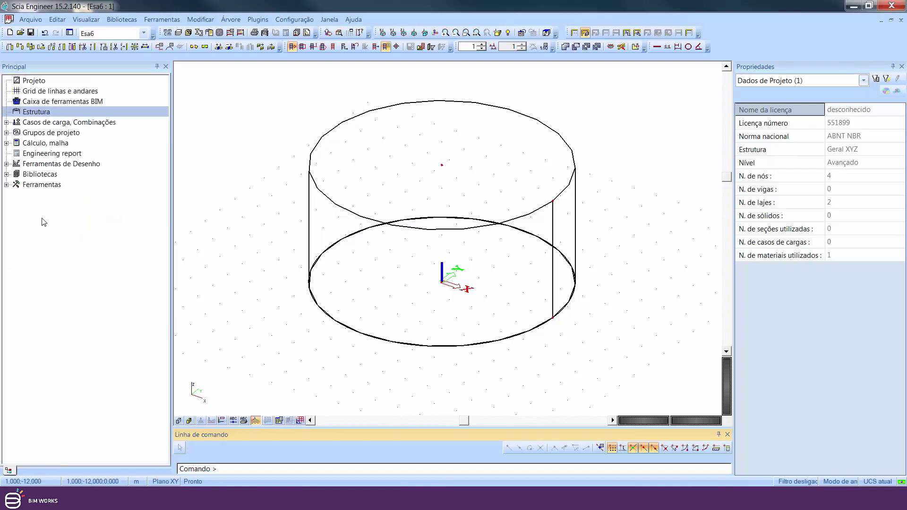
{"action": "double_click", "coordinate": [39, 82]}
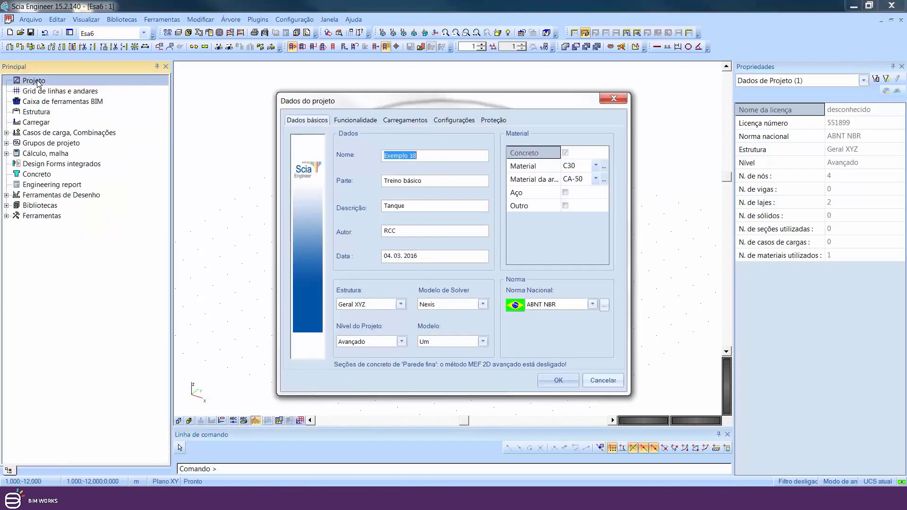
{"action": "left_click", "coordinate": [356, 121]}
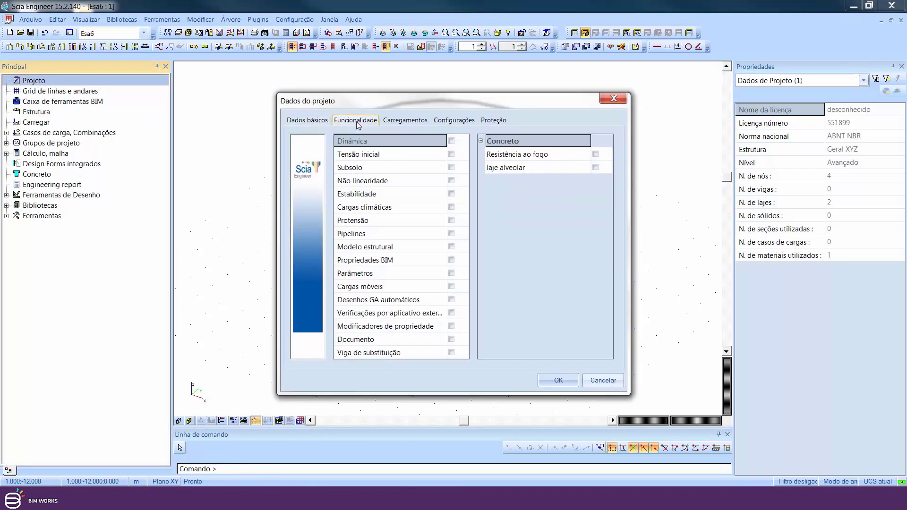
{"action": "left_click", "coordinate": [451, 167]}
{"action": "left_click", "coordinate": [573, 378]}
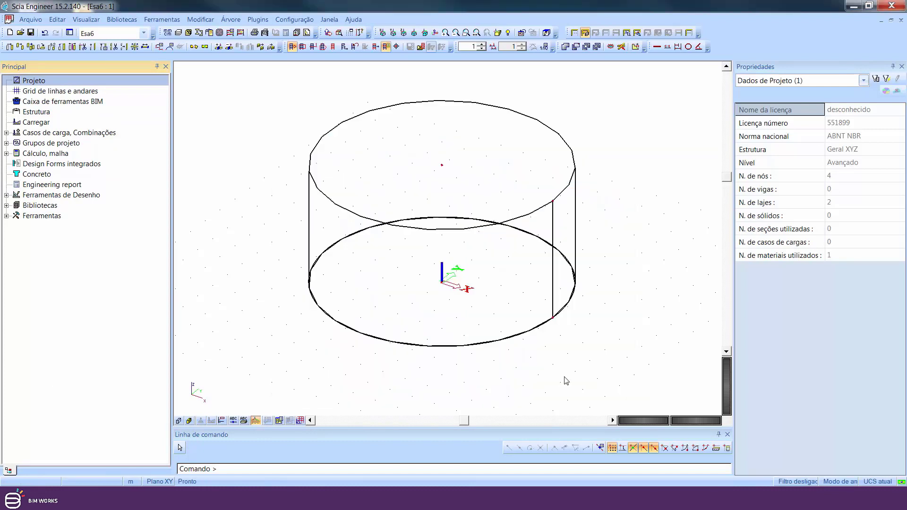
- Add an Individual surface support (fundação el.) with subsoil Sub1 to the circular base plate S1
{"action": "double_click", "coordinate": [35, 113]}
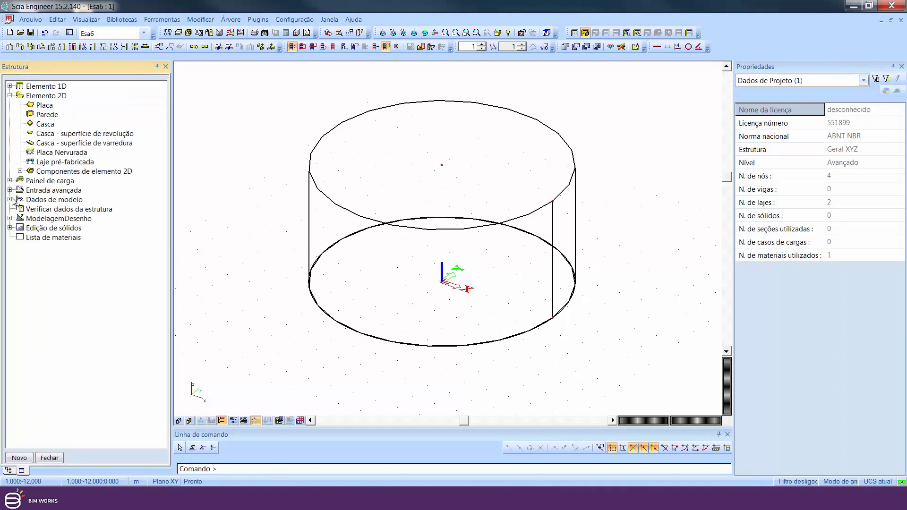
{"action": "left_click", "coordinate": [11, 200]}
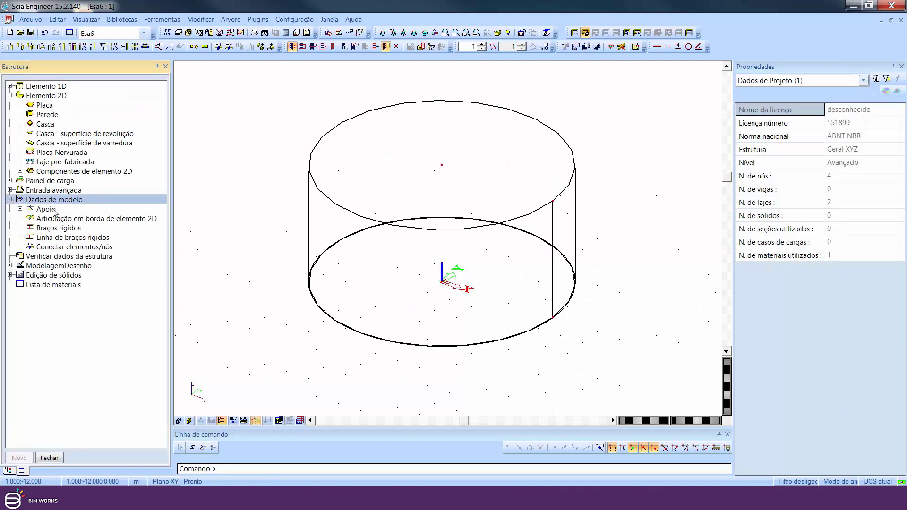
{"action": "left_click", "coordinate": [20, 209]}
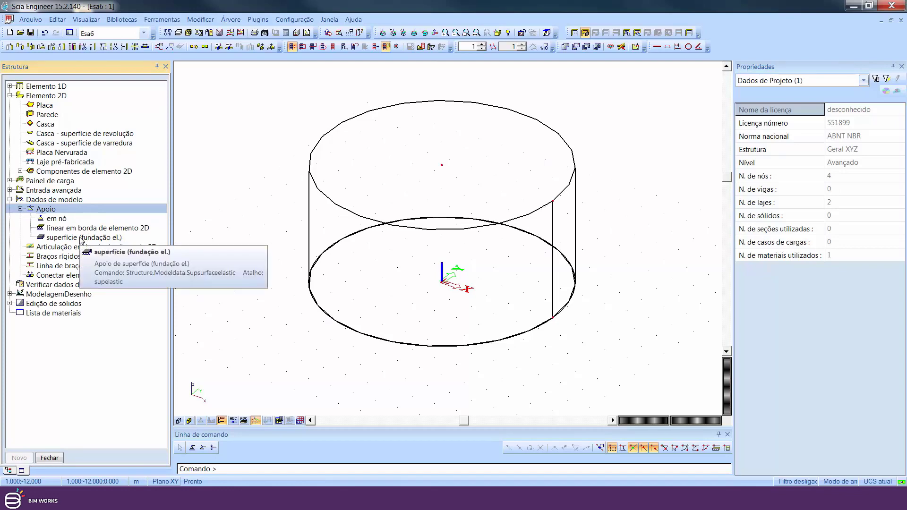
{"action": "left_click", "coordinate": [80, 238]}
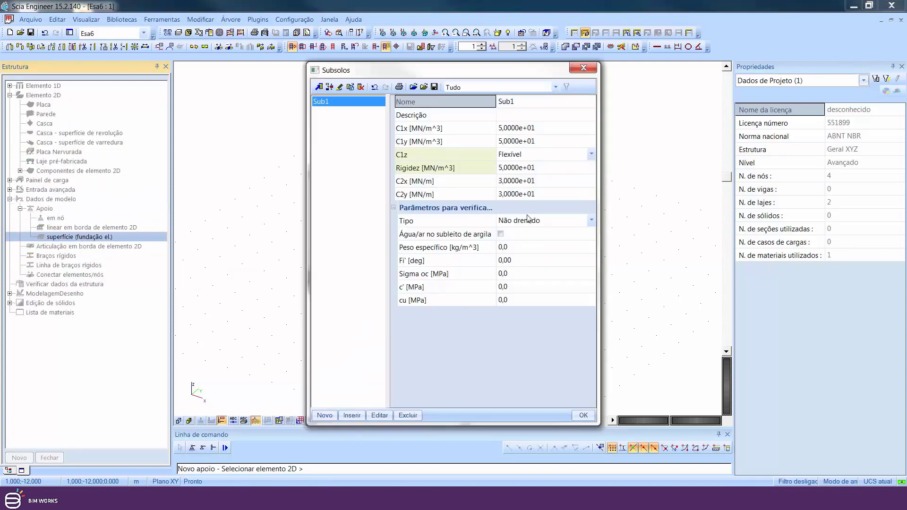
{"action": "left_click", "coordinate": [583, 416]}
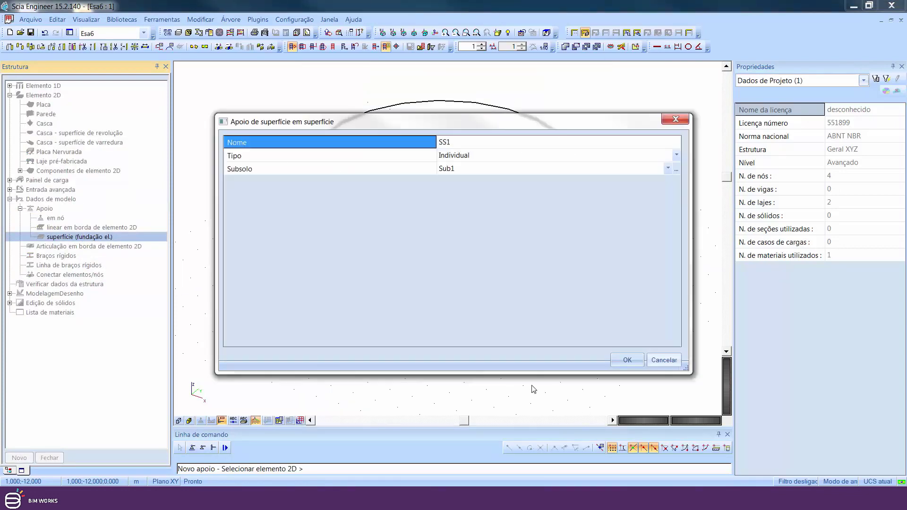
{"action": "left_click", "coordinate": [623, 361]}
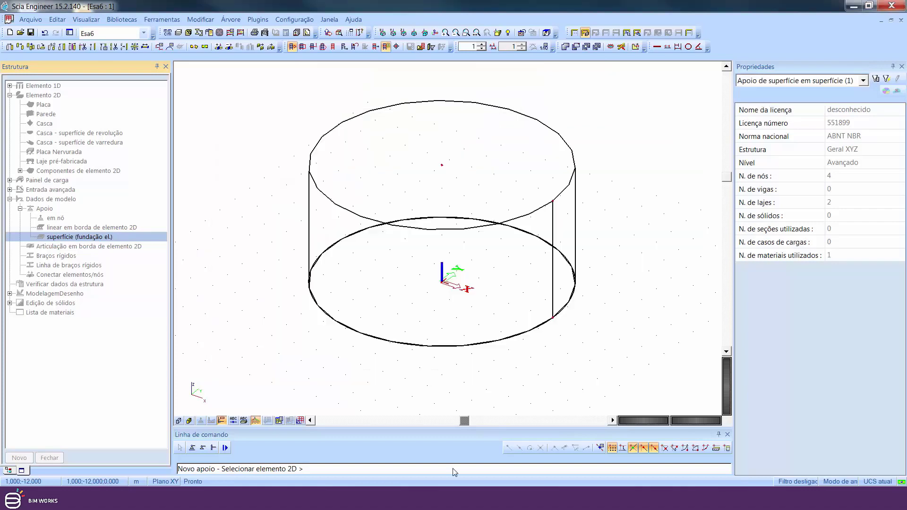
{"action": "left_click", "coordinate": [485, 348]}
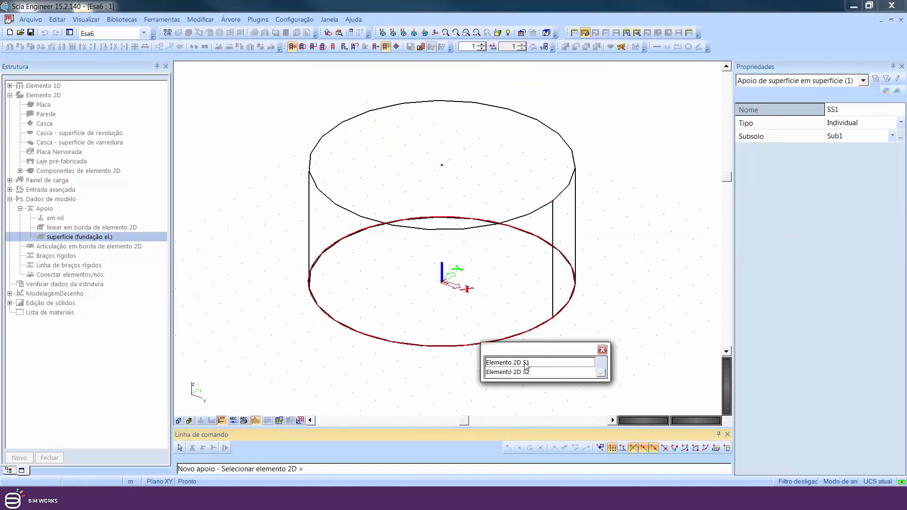
{"action": "left_click", "coordinate": [526, 363]}
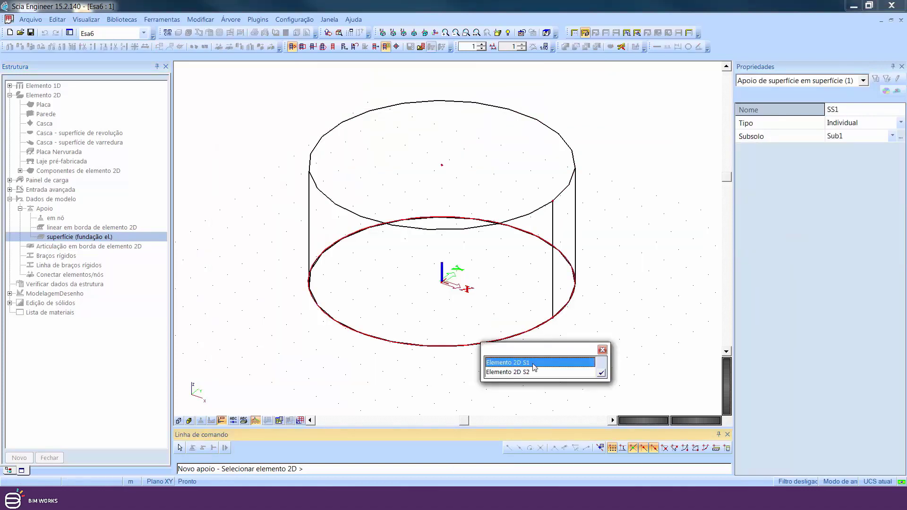
{"action": "left_click", "coordinate": [602, 373]}
{"action": "key", "text": "Escape"}
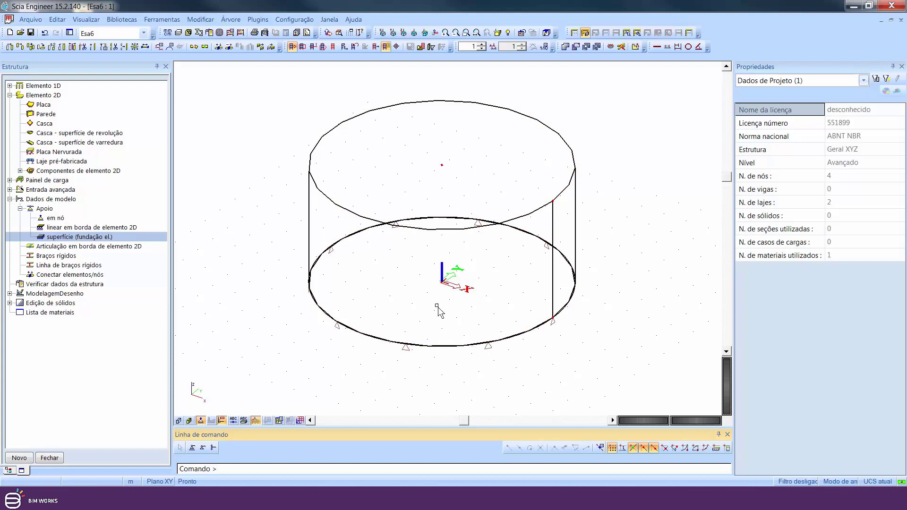
- Set the average size of 2D/curved elements to 0,2 m in the mesh configuration
{"action": "middle_click_drag", "start_coordinate": [419, 294], "coordinate": [407, 306]}
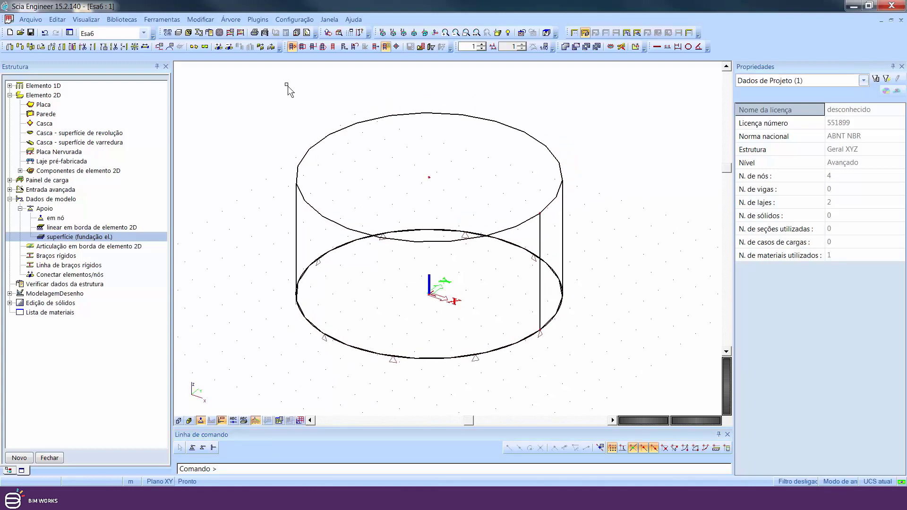
{"action": "left_click", "coordinate": [295, 19]}
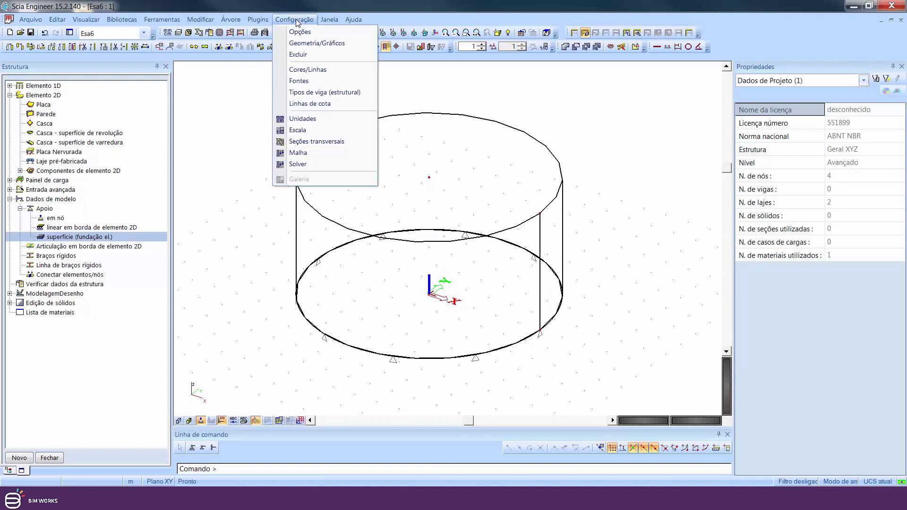
{"action": "left_click", "coordinate": [298, 153]}
{"action": "left_click", "coordinate": [482, 201]}
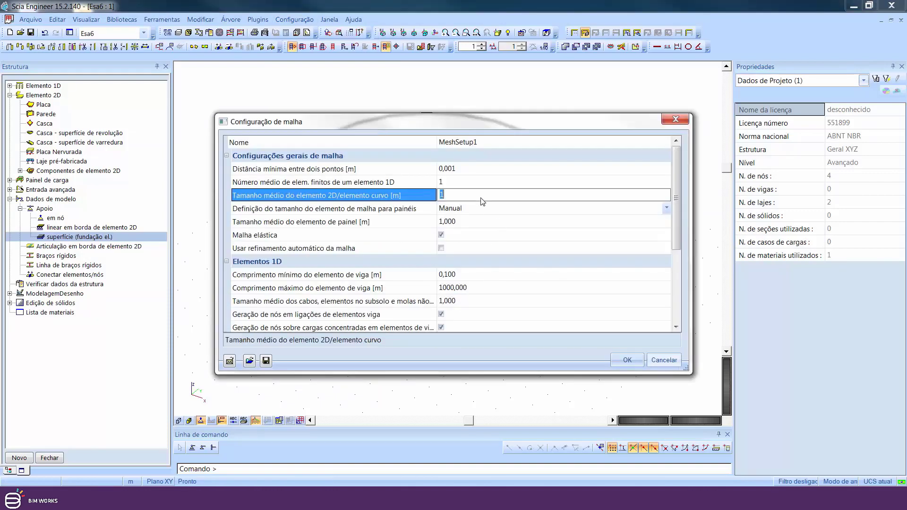
{"action": "type", "text": "0,2"}
{"action": "key", "text": "Return"}
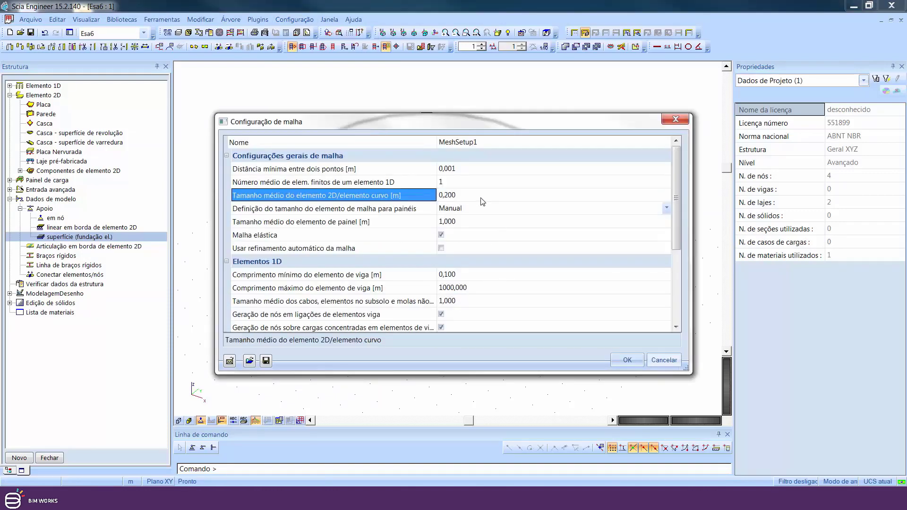
{"action": "left_click", "coordinate": [630, 359]}
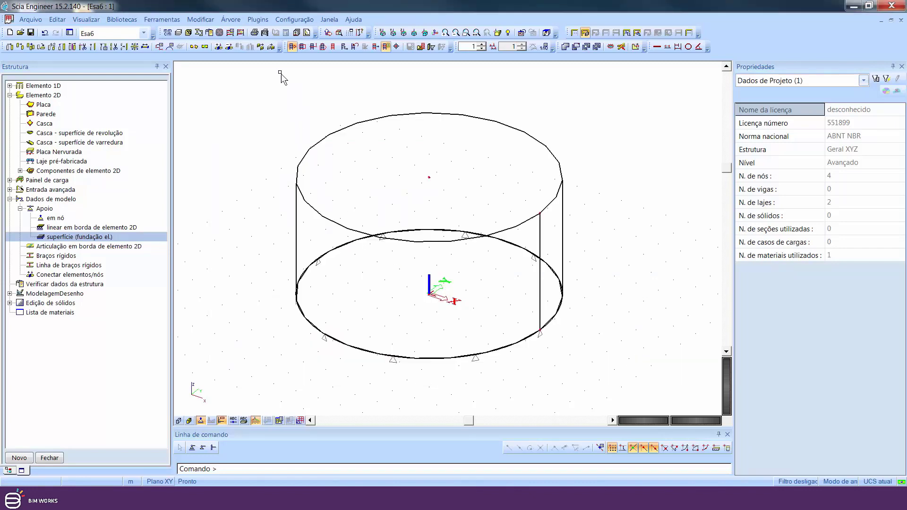
- Generate the finite element mesh and turn on its display (Desenhar malha) for the whole tank model
{"action": "left_click", "coordinate": [221, 33]}
{"action": "left_click", "coordinate": [517, 288]}
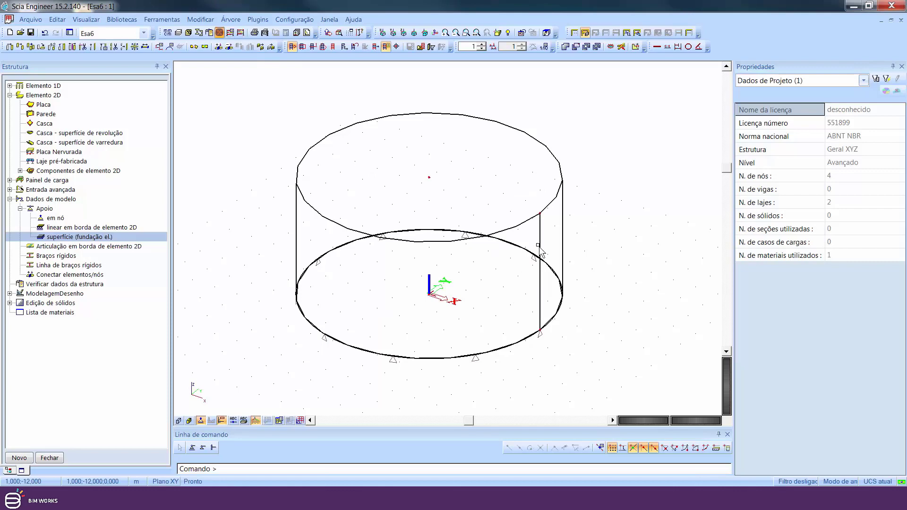
{"action": "right_click", "coordinate": [588, 189]}
{"action": "left_click", "coordinate": [633, 221]}
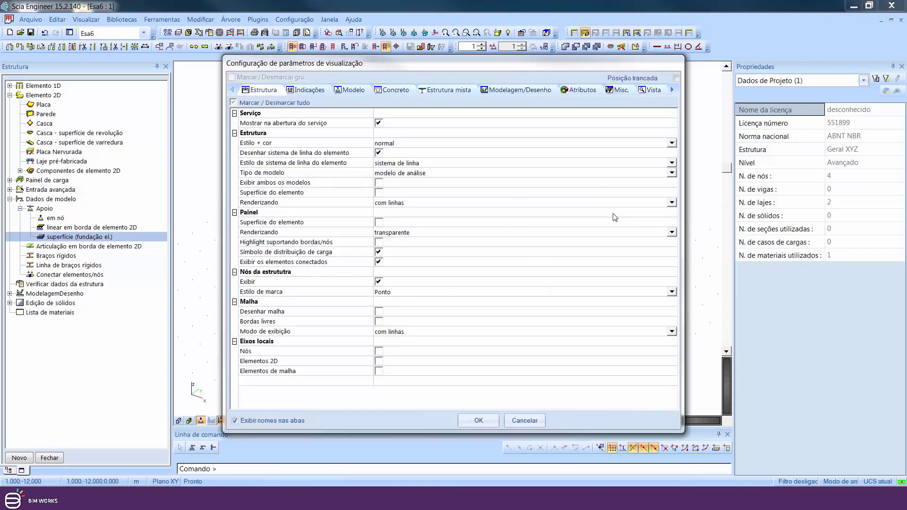
{"action": "left_click", "coordinate": [379, 312]}
{"action": "left_click", "coordinate": [478, 417]}
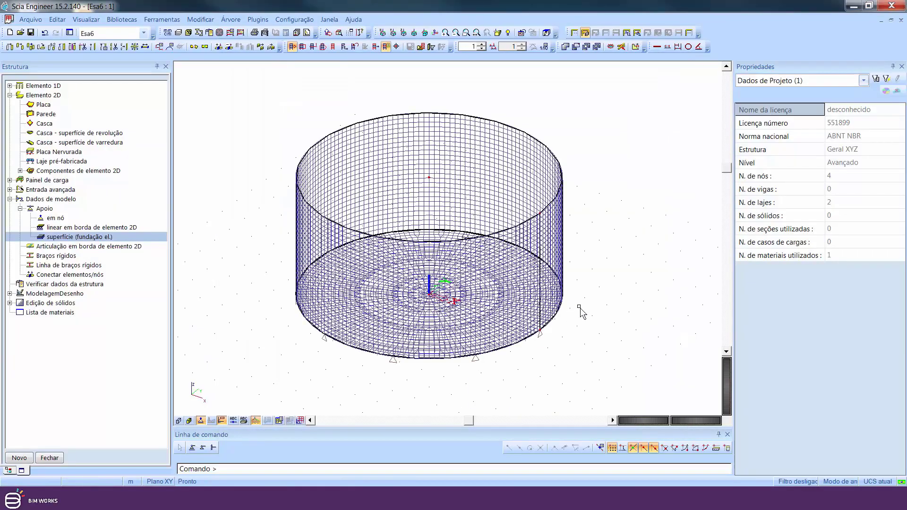
{"action": "mouse_move", "coordinate": [580, 307]}
{"action": "right_mouse_down", "text": "ctrl"}
{"action": "mouse_move", "coordinate": [569, 347]}
{"action": "mouse_move", "coordinate": [572, 305]}
{"action": "right_mouse_up", "text": "ctrl"}
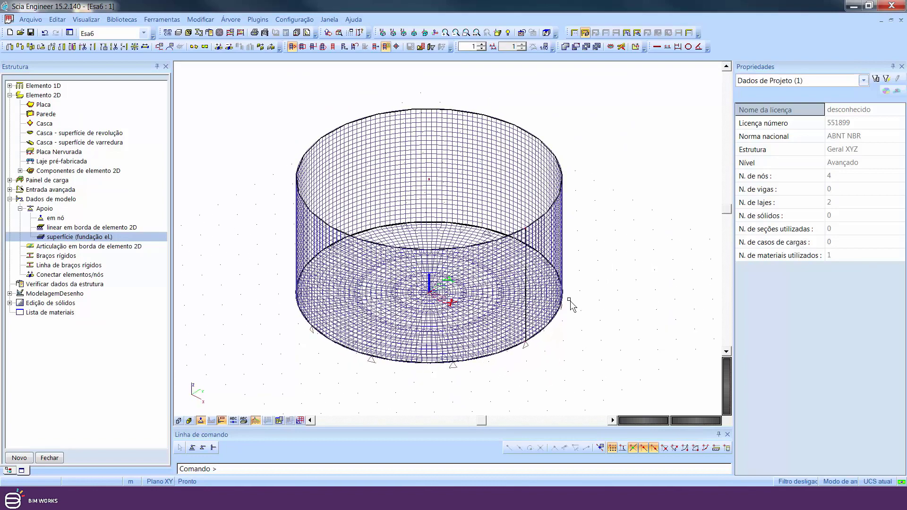
- Turn off the mesh display (Desenhar malha) for the whole model and close the Estrutura service
{"action": "right_click", "coordinate": [605, 216]}
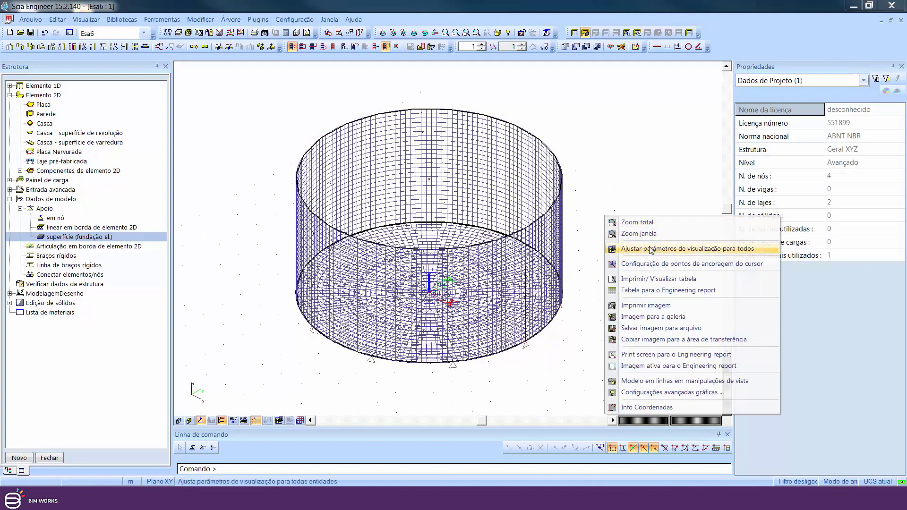
{"action": "left_click", "coordinate": [624, 248]}
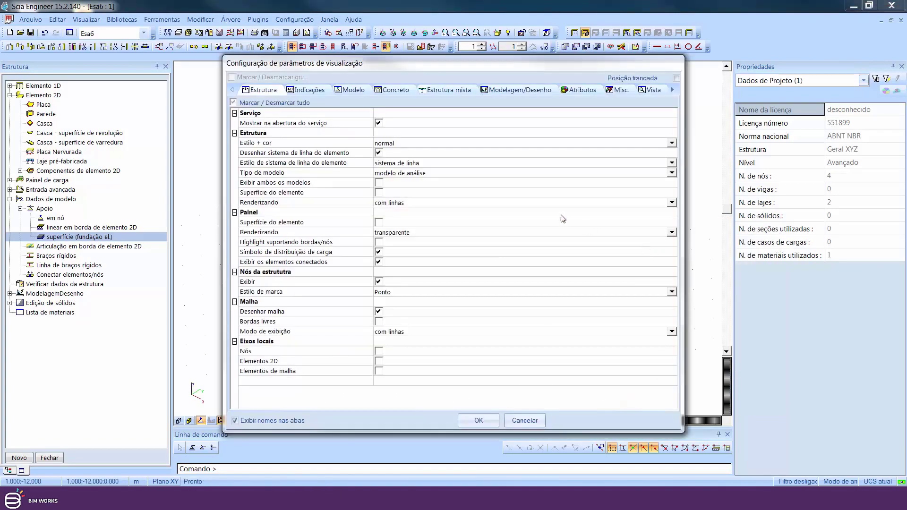
{"action": "left_click", "coordinate": [382, 313]}
{"action": "left_click", "coordinate": [478, 420]}
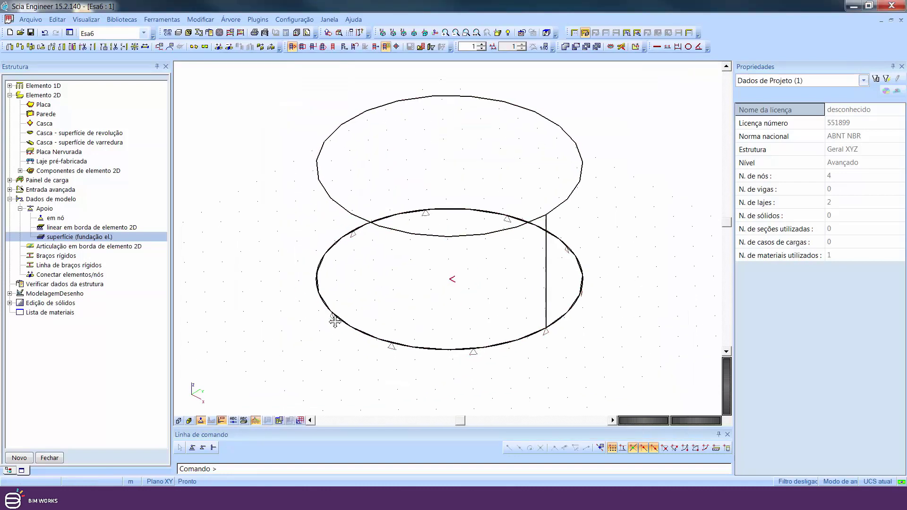
{"action": "left_click", "coordinate": [55, 458]}
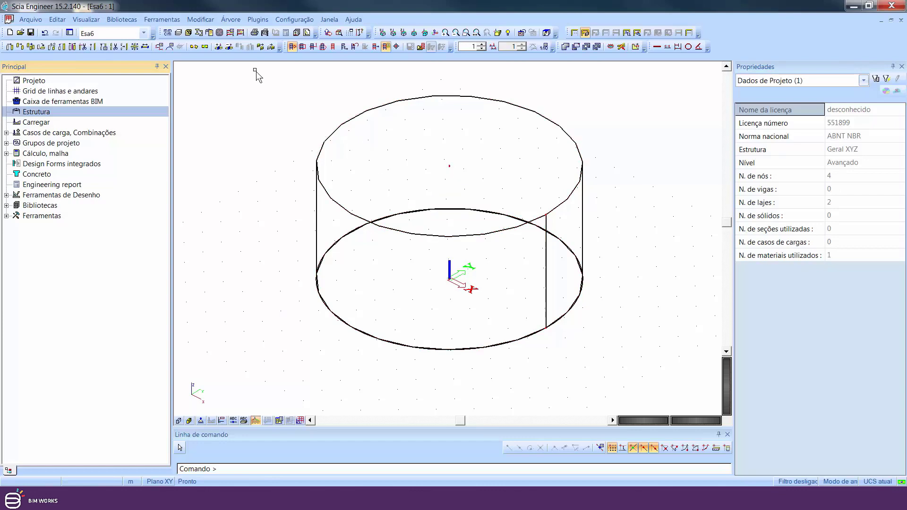
- Run the connection of structural entities on all entities, with Conectar enabled and 0,001 m minimum node distance
{"action": "left_click", "coordinate": [219, 48]}
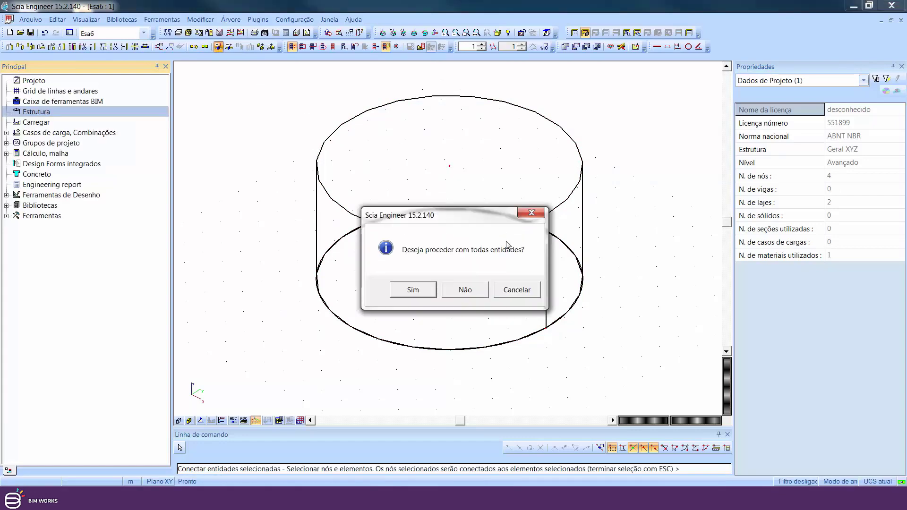
{"action": "left_click", "coordinate": [418, 290]}
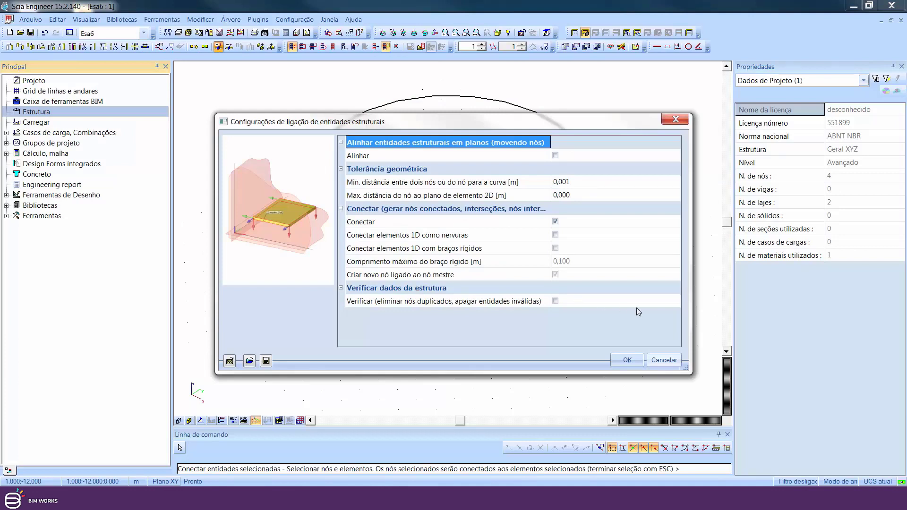
{"action": "left_click", "coordinate": [628, 360]}
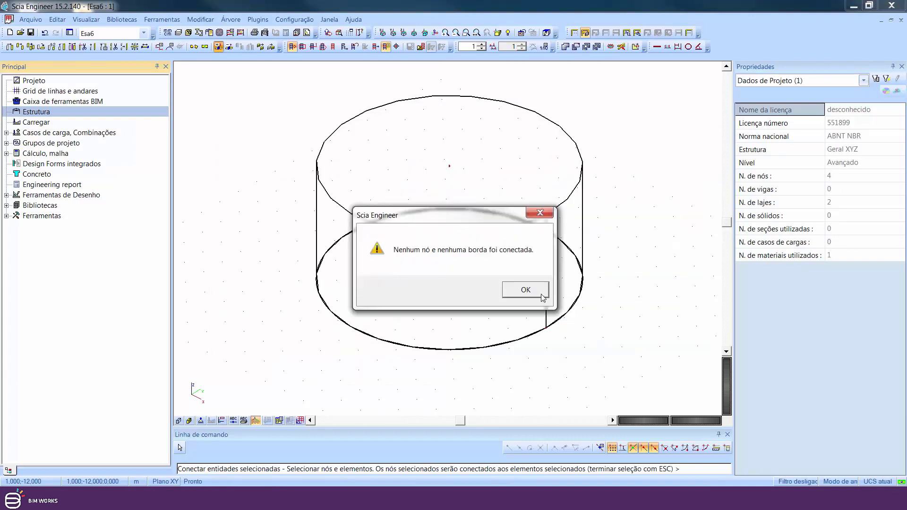
{"action": "left_click", "coordinate": [546, 290]}
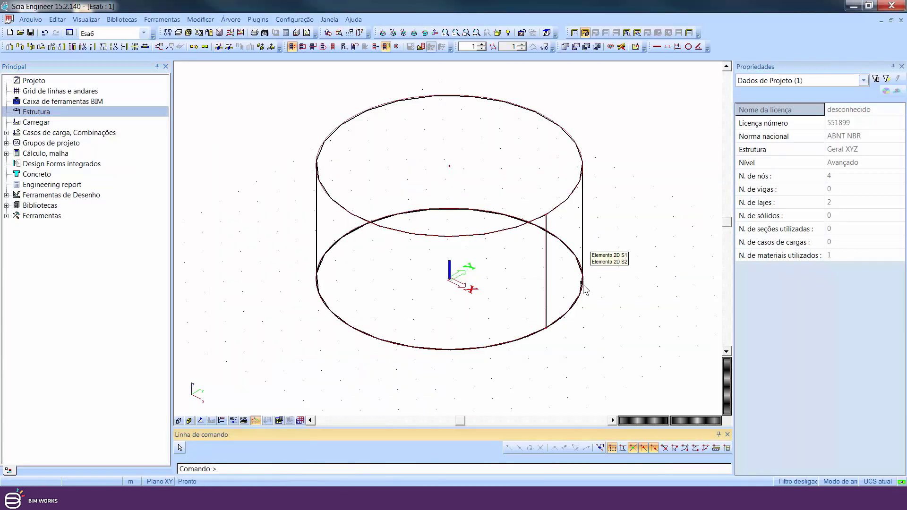
- Run the structure data verification on the nodes, elements, data references and additional data
{"action": "left_click", "coordinate": [210, 33]}
{"action": "left_click", "coordinate": [543, 418]}
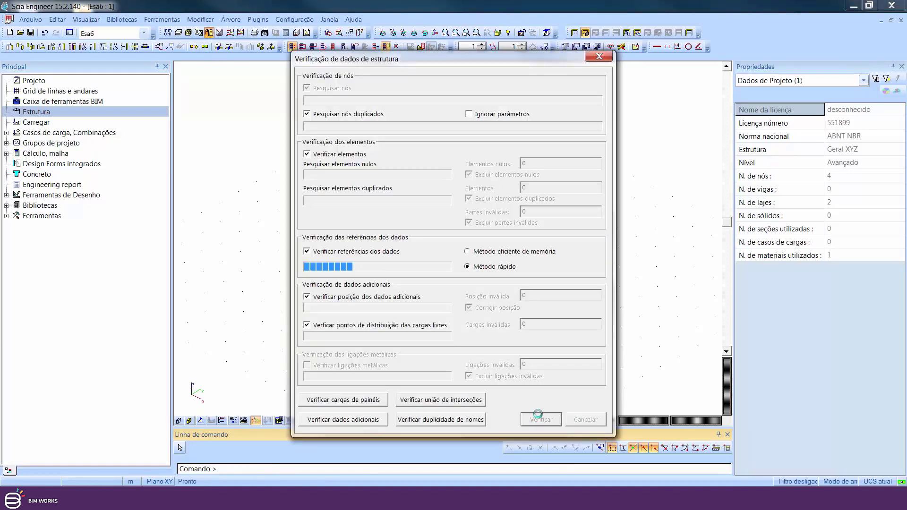
{"action": "left_click", "coordinate": [482, 292]}
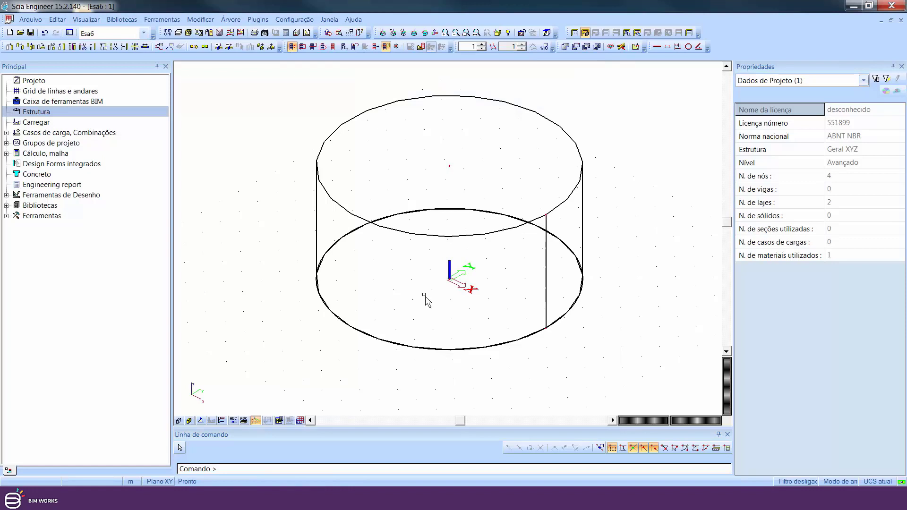
- Set the general display quality factor (Fator de qualidade geral de exibição) to 10 in the Geometria/Gráficos settings
{"action": "middle_click_drag", "start_coordinate": [415, 273], "coordinate": [400, 288]}
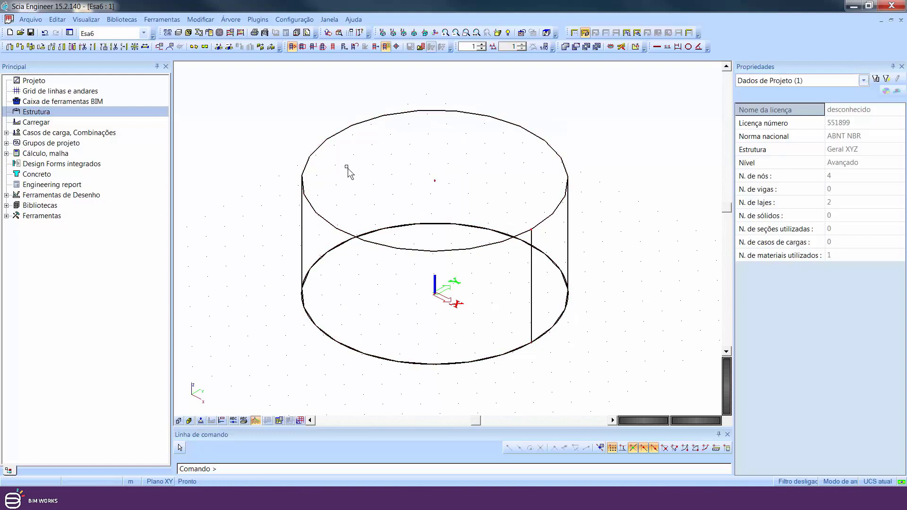
{"action": "middle_click_drag", "start_coordinate": [349, 172], "coordinate": [323, 182]}
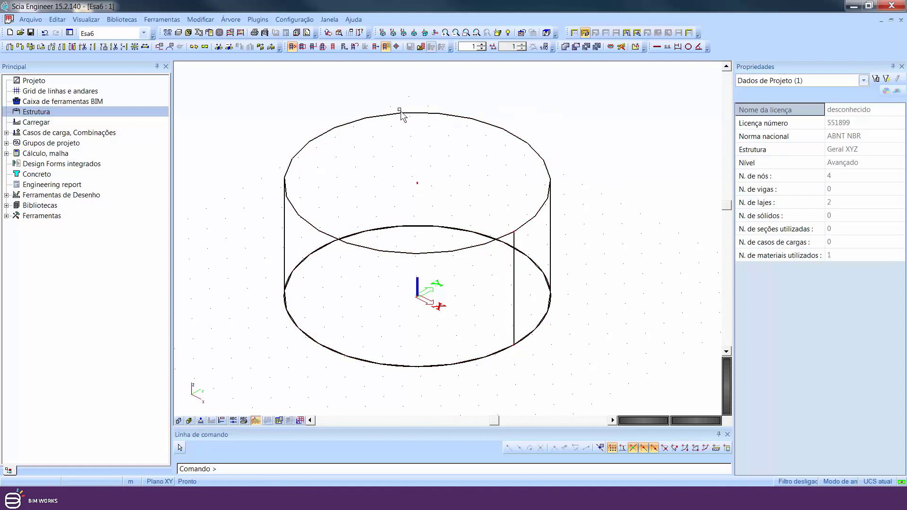
{"action": "left_click", "coordinate": [301, 22]}
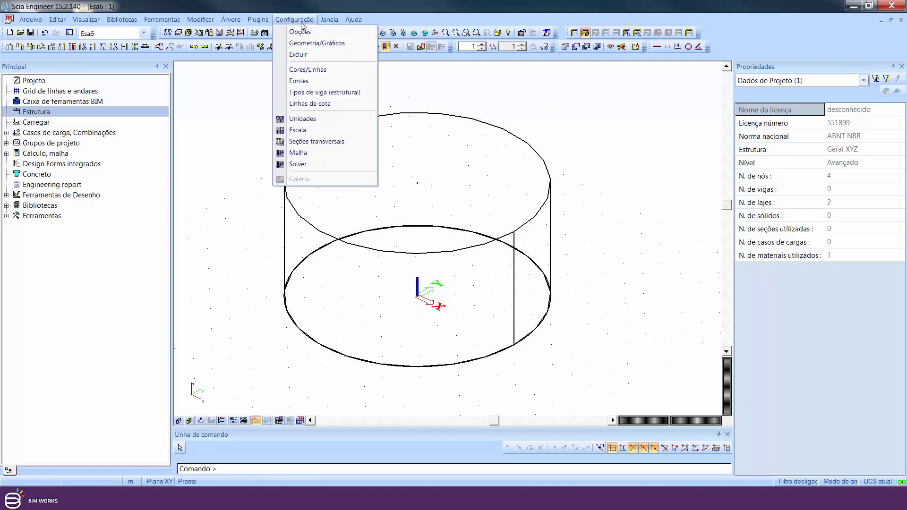
{"action": "left_click", "coordinate": [308, 44]}
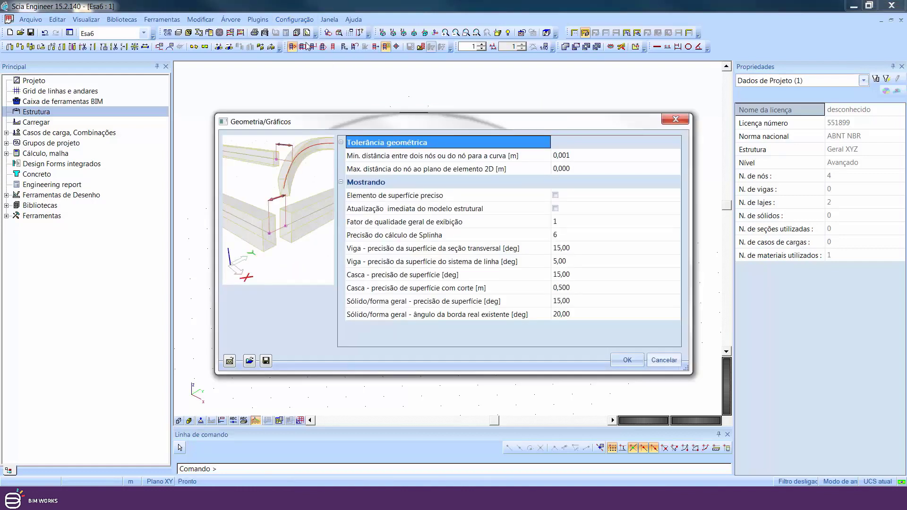
{"action": "left_click", "coordinate": [507, 223]}
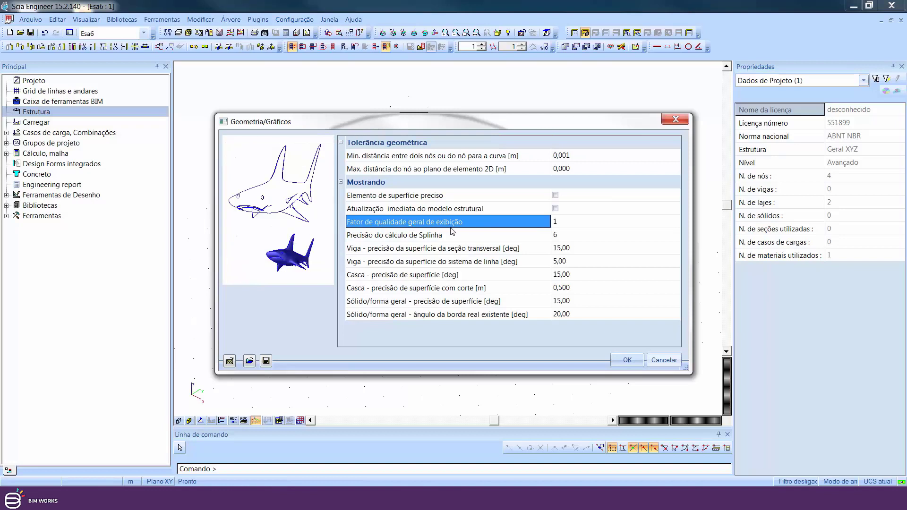
{"action": "left_click", "coordinate": [560, 222]}
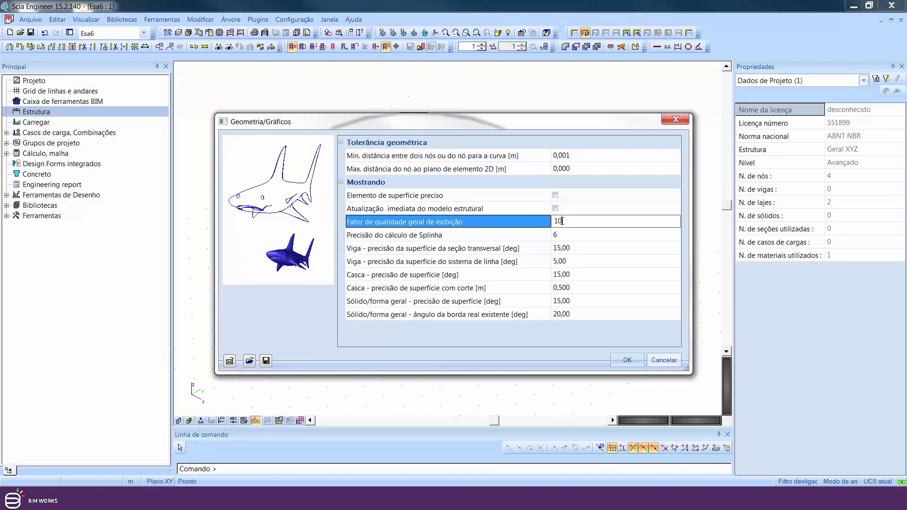
{"action": "key", "text": "Return"}
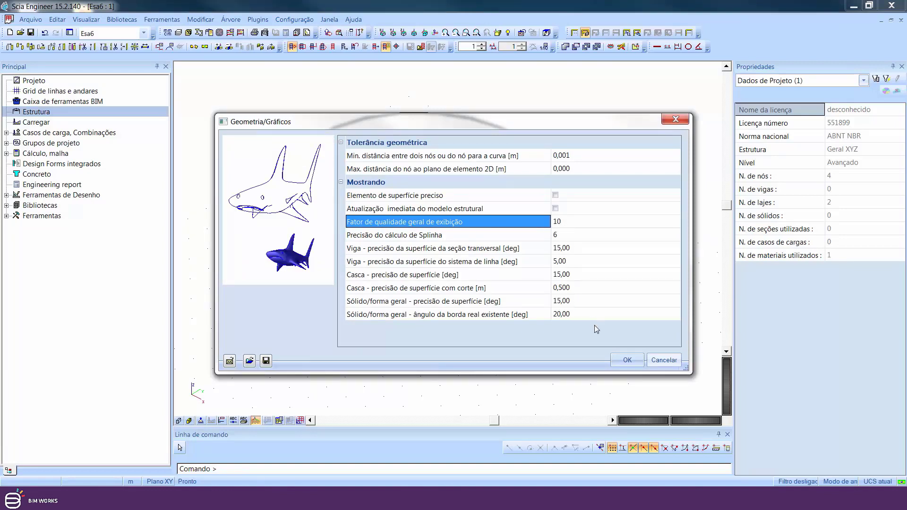
{"action": "left_click", "coordinate": [633, 360]}
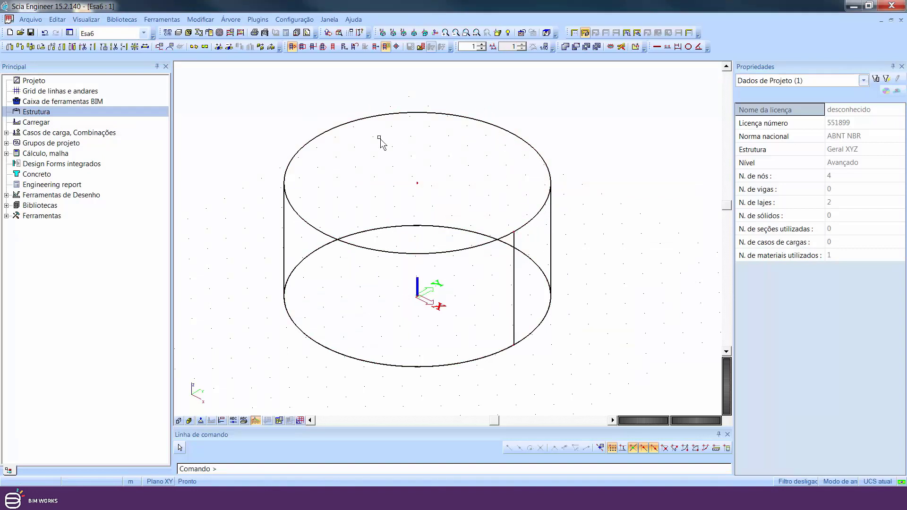
{"action": "middle_click_drag", "start_coordinate": [376, 164], "coordinate": [383, 182]}
{"action": "middle_click_drag", "start_coordinate": [386, 227], "coordinate": [386, 206]}
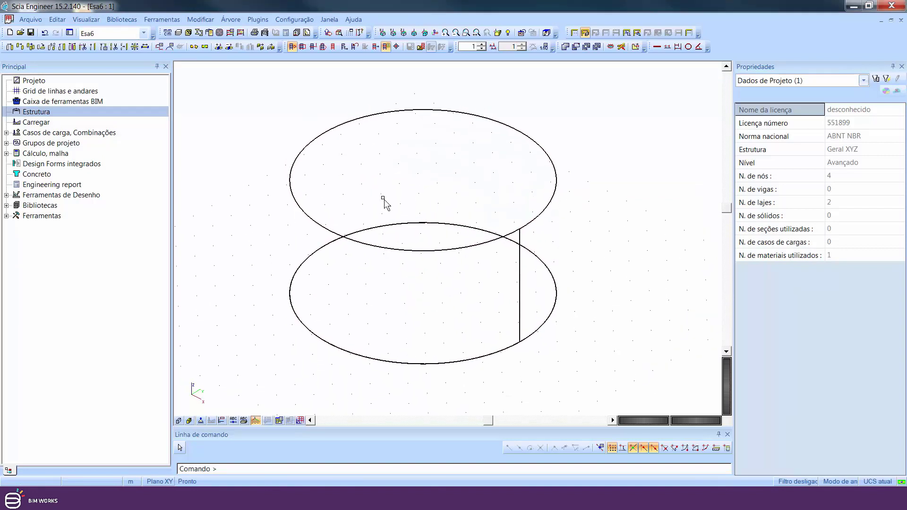
- Give load case LC1 the description "Peso próprio"
{"action": "left_click", "coordinate": [35, 123]}
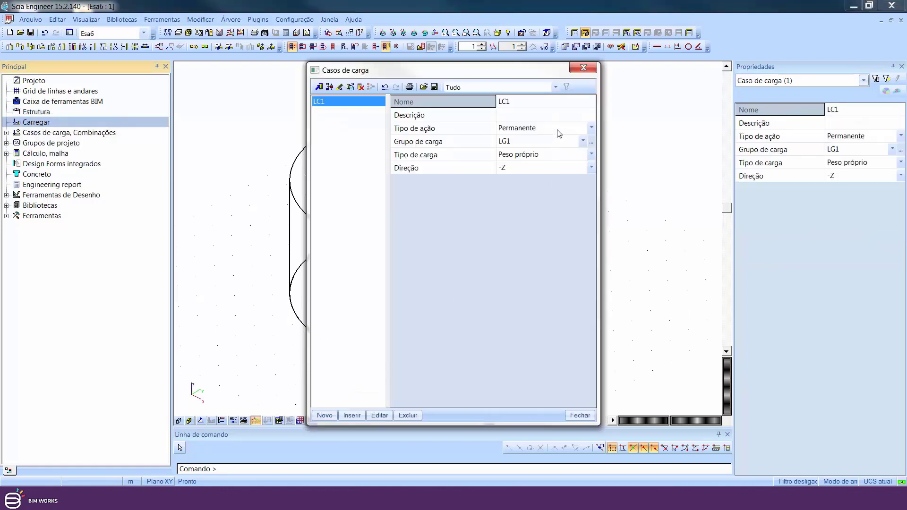
{"action": "left_click", "coordinate": [557, 119]}
{"action": "type", "text": "P"}
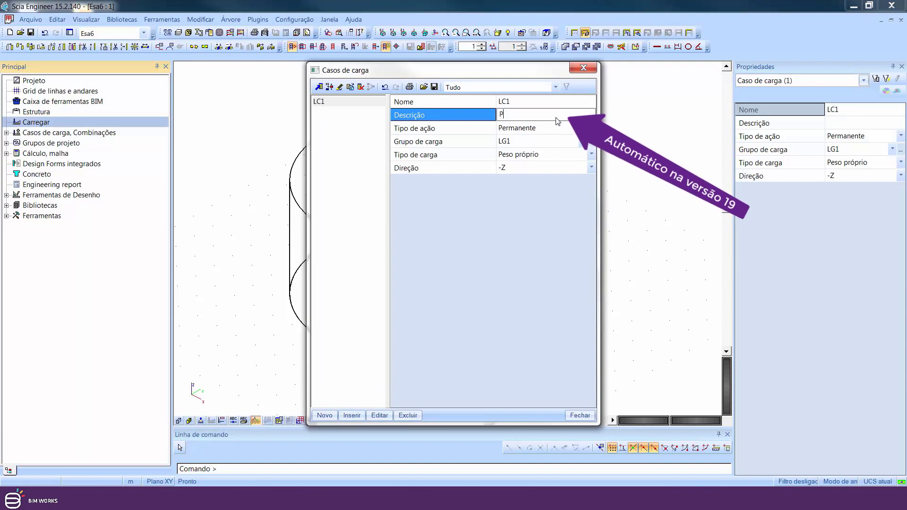
{"action": "type", "text": "eso próprio"}
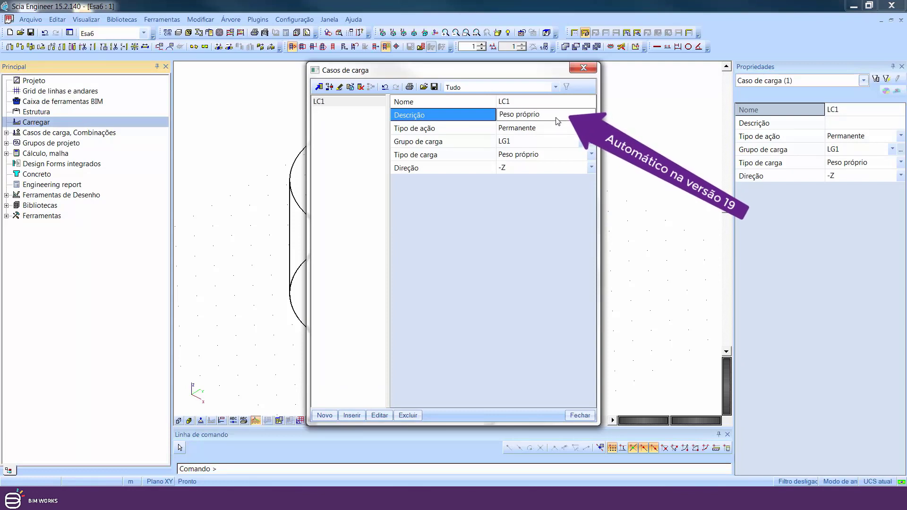
{"action": "key", "text": "Return"}
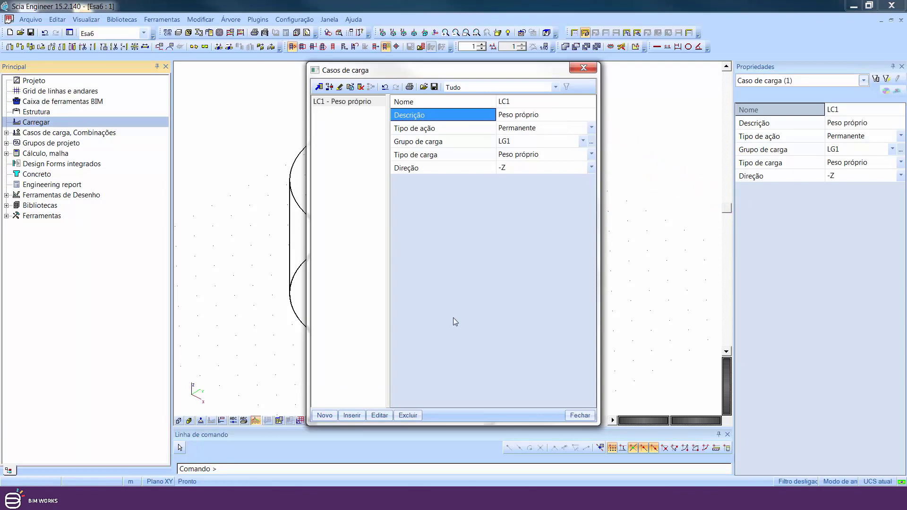
- Create load case LC2 with the description "Pressão variável" and close the load case manager
{"action": "left_click", "coordinate": [324, 416]}
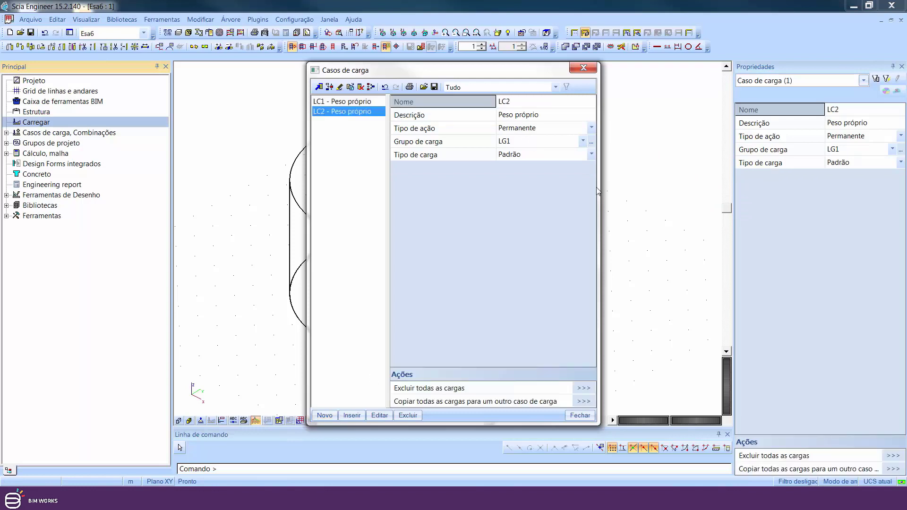
{"action": "left_click", "coordinate": [562, 115]}
{"action": "type", "text": "Pressã"}
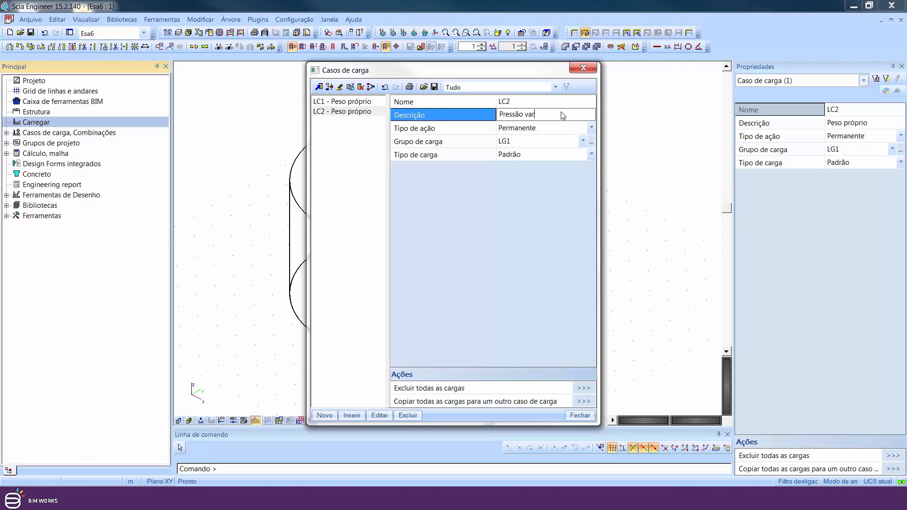
{"action": "type", "text": "o variável"}
{"action": "key", "text": "Return"}
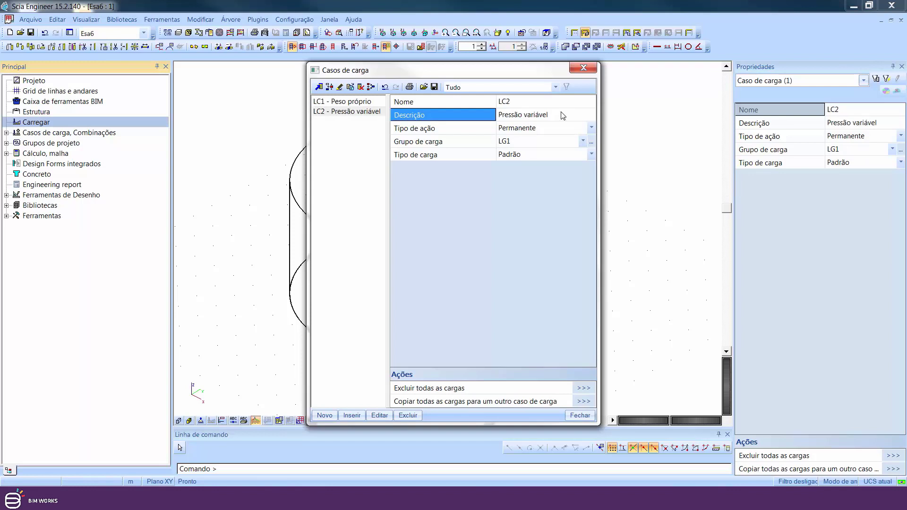
{"action": "left_click", "coordinate": [575, 416]}
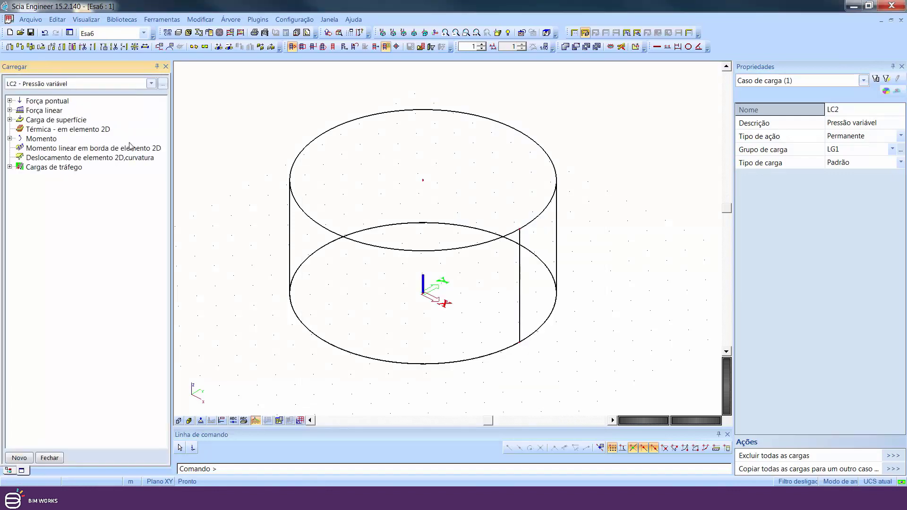
- Define a UCS by 3 points: origin at the tank's base centre, X towards the seam line's bottom node, Y towards the top centre
{"action": "double_click", "coordinate": [14, 121]}
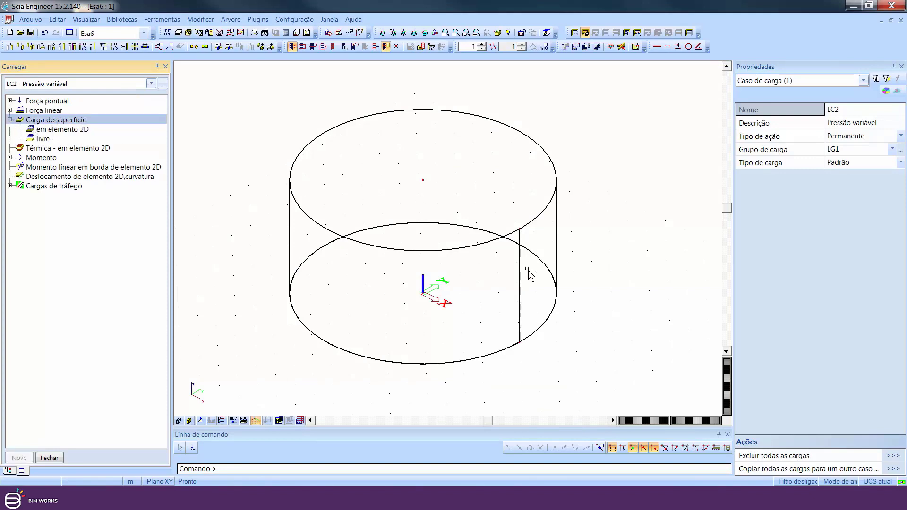
{"action": "middle_click_drag", "start_coordinate": [523, 277], "coordinate": [527, 289]}
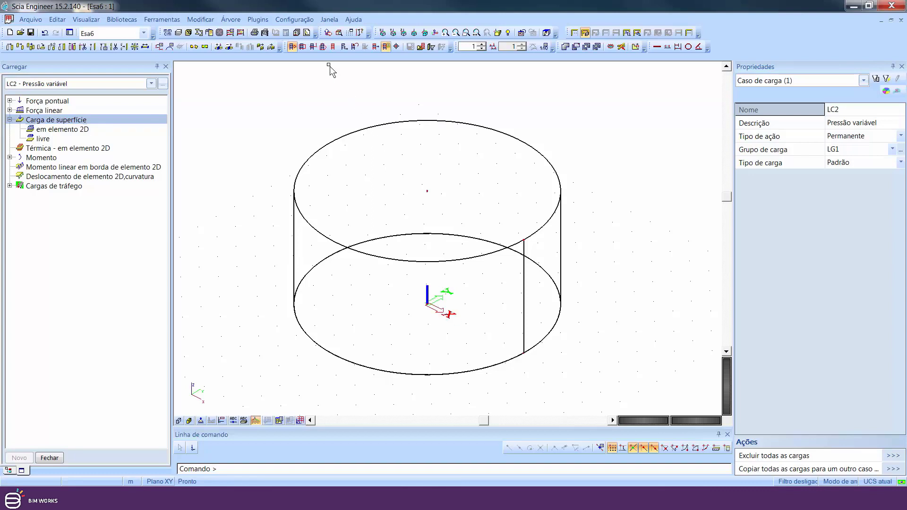
{"action": "left_click", "coordinate": [329, 34]}
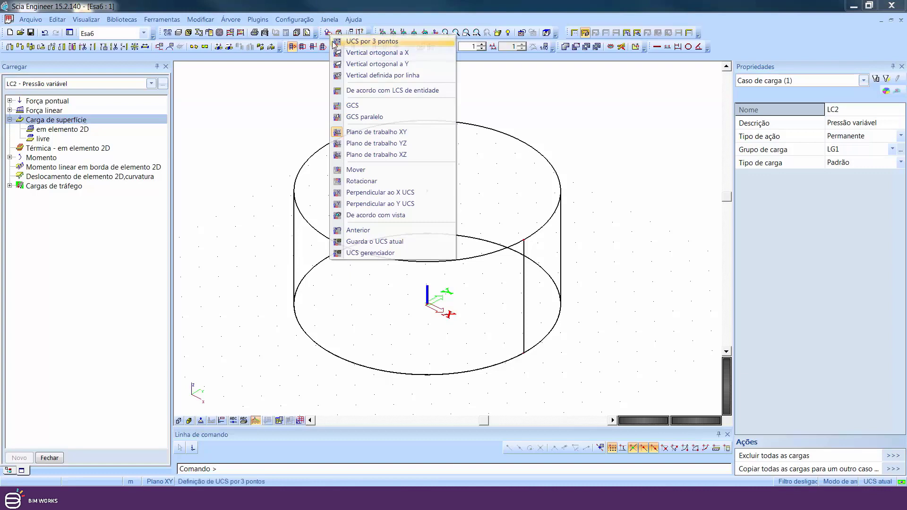
{"action": "left_click", "coordinate": [365, 42]}
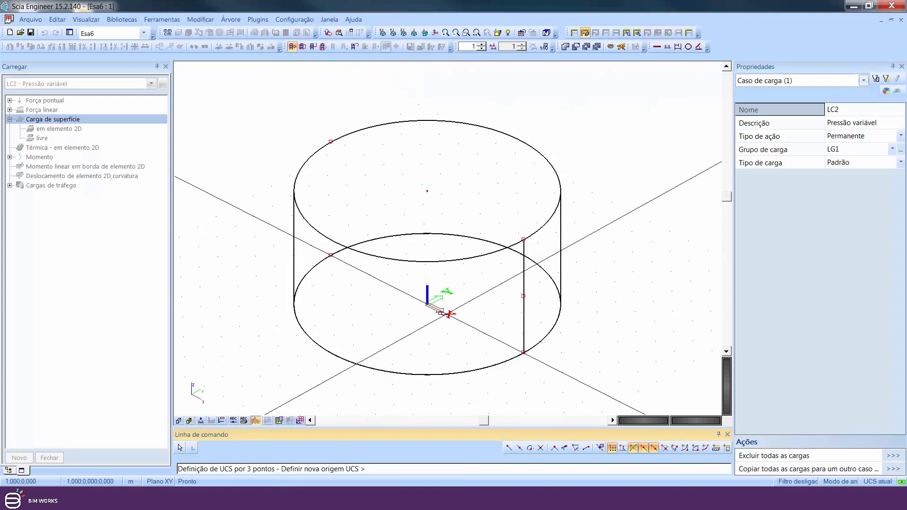
{"action": "left_click", "coordinate": [428, 304]}
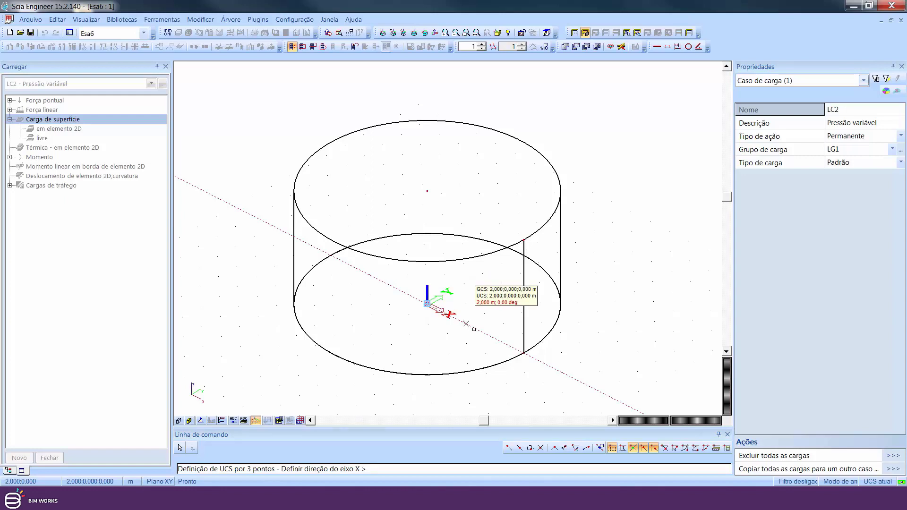
{"action": "left_click", "coordinate": [524, 353]}
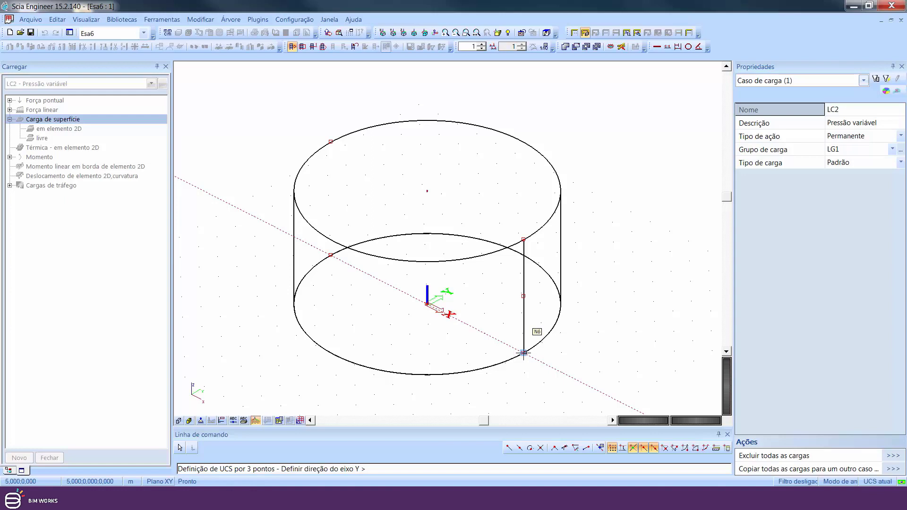
{"action": "left_click", "coordinate": [427, 192]}
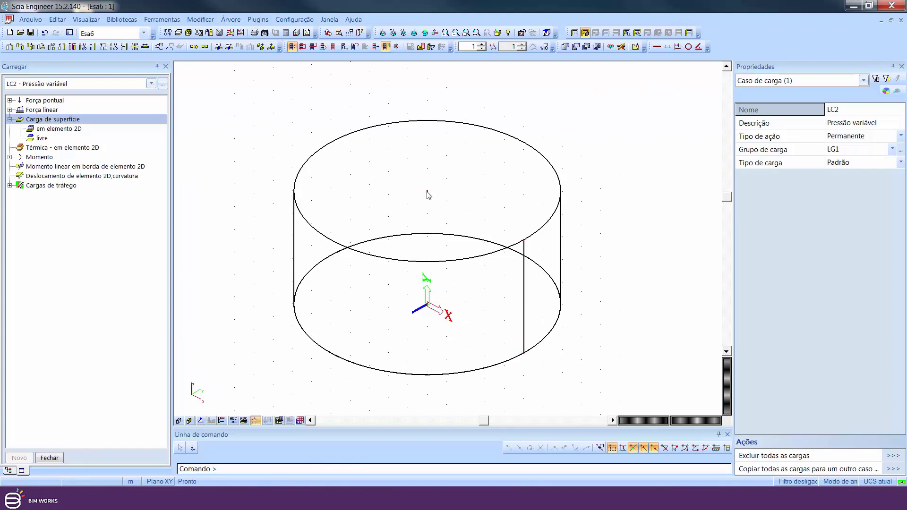
{"action": "middle_click_drag", "start_coordinate": [413, 243], "coordinate": [360, 235]}
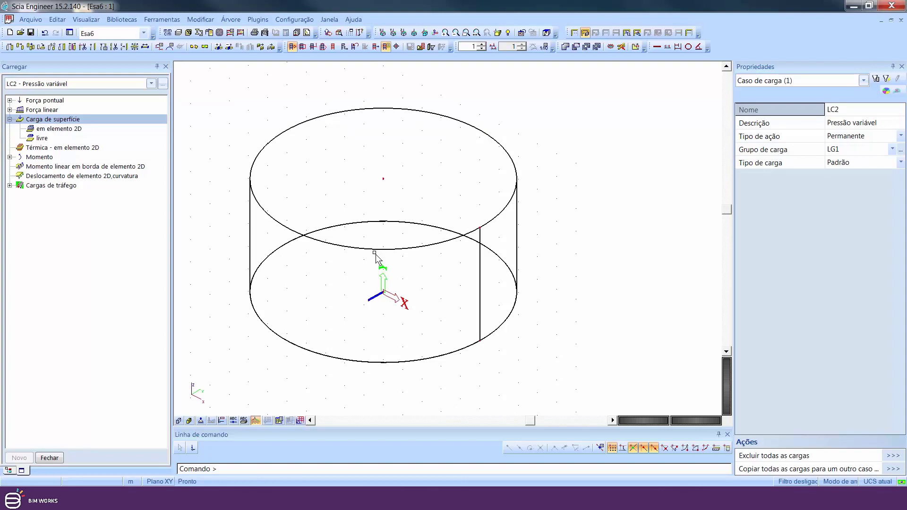
{"action": "double_click", "coordinate": [43, 139]}
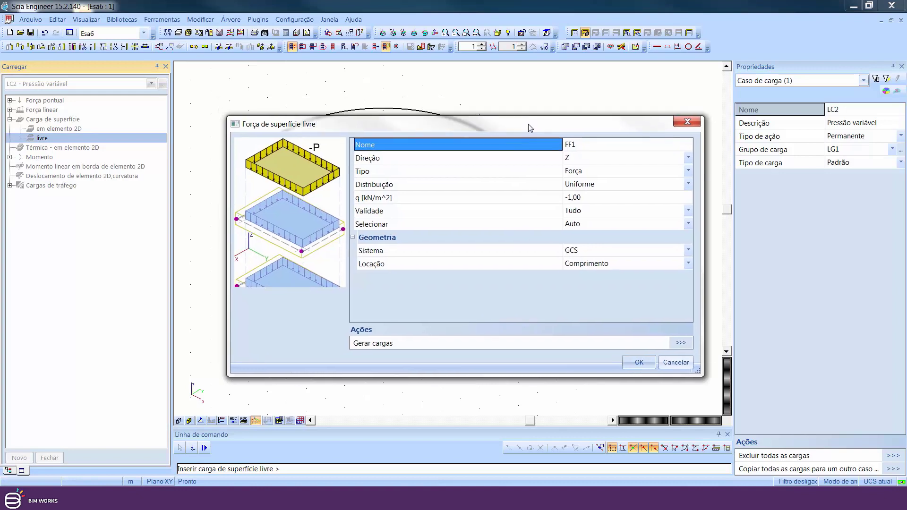
{"action": "left_click_drag", "start_coordinate": [526, 109], "coordinate": [534, 363]}
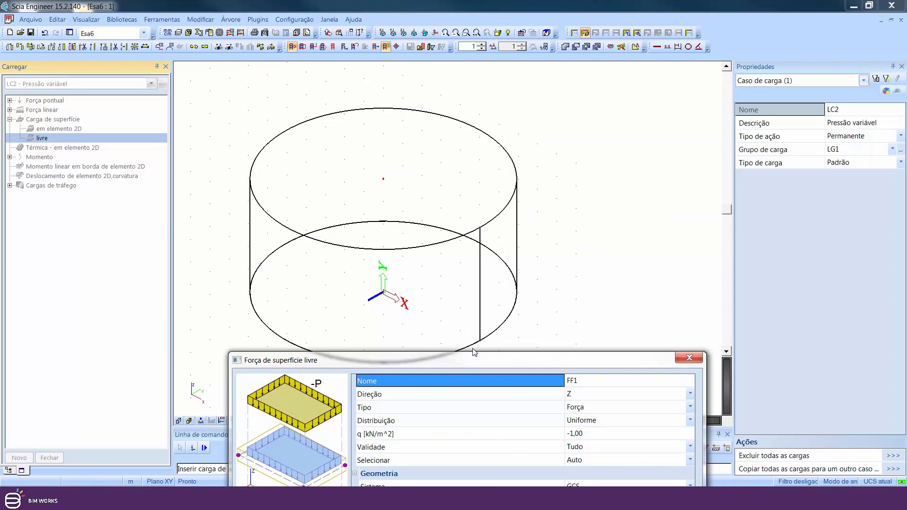
{"action": "left_click_drag", "start_coordinate": [473, 361], "coordinate": [471, 350]}
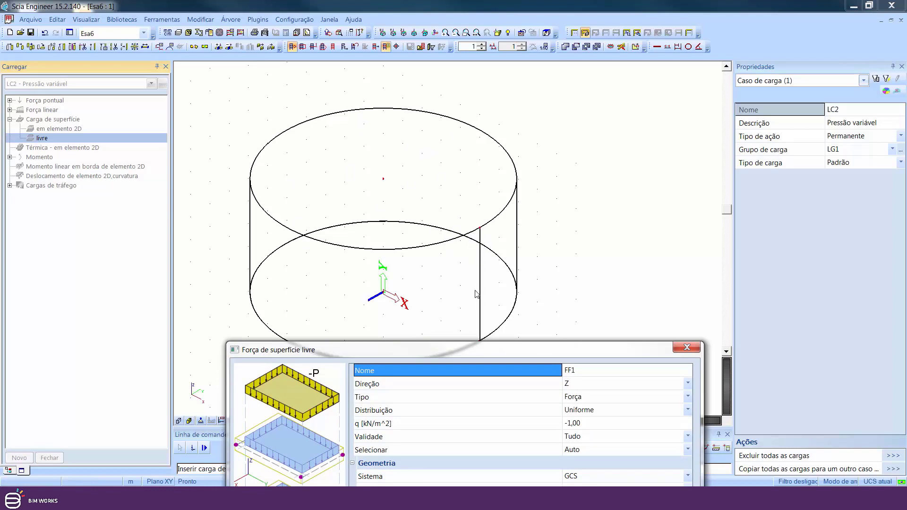
{"action": "left_click_drag", "start_coordinate": [528, 349], "coordinate": [530, 158]}
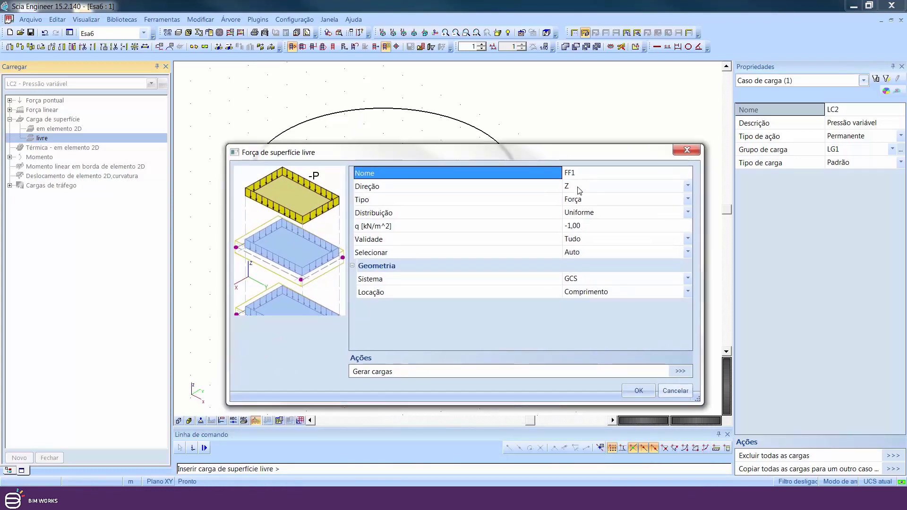
{"action": "left_click", "coordinate": [591, 280]}
{"action": "left_click", "coordinate": [589, 280]}
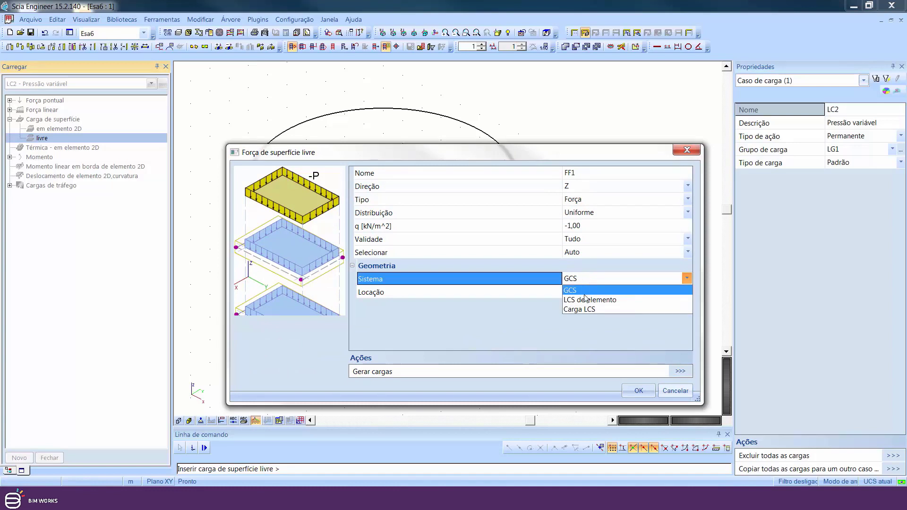
{"action": "left_click", "coordinate": [583, 300]}
{"action": "left_click_drag", "start_coordinate": [547, 157], "coordinate": [823, 242]}
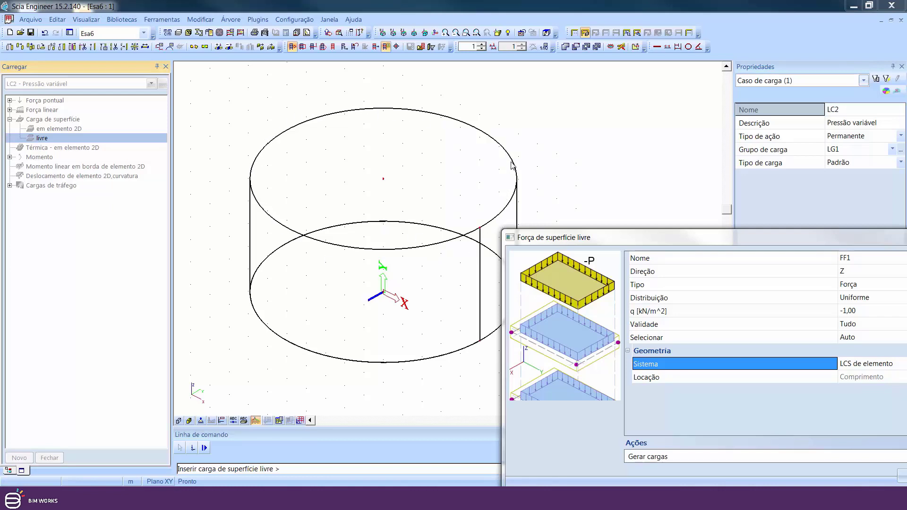
{"action": "left_click_drag", "start_coordinate": [653, 240], "coordinate": [357, 142]}
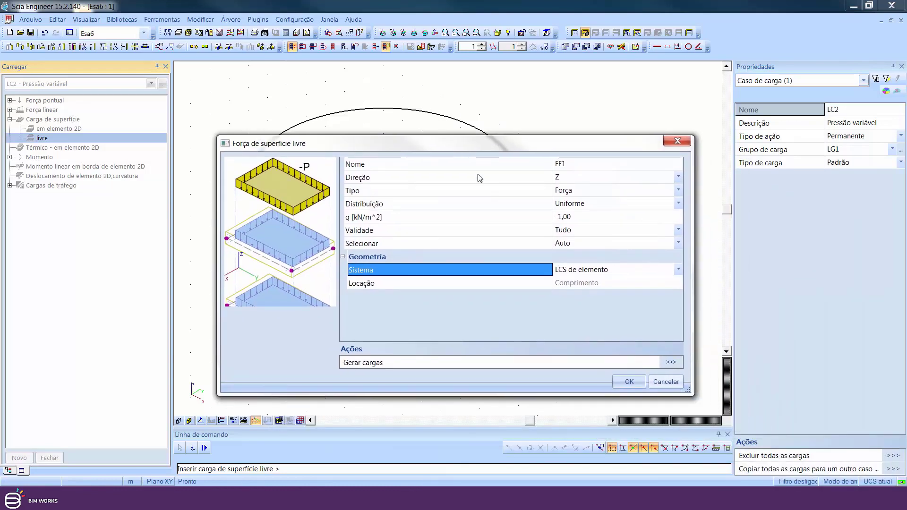
{"action": "left_click", "coordinate": [668, 384]}
- Turn on the display of local axes for 2D elements (Elementos 2D) in the view parameters
{"action": "right_click", "coordinate": [585, 219]}
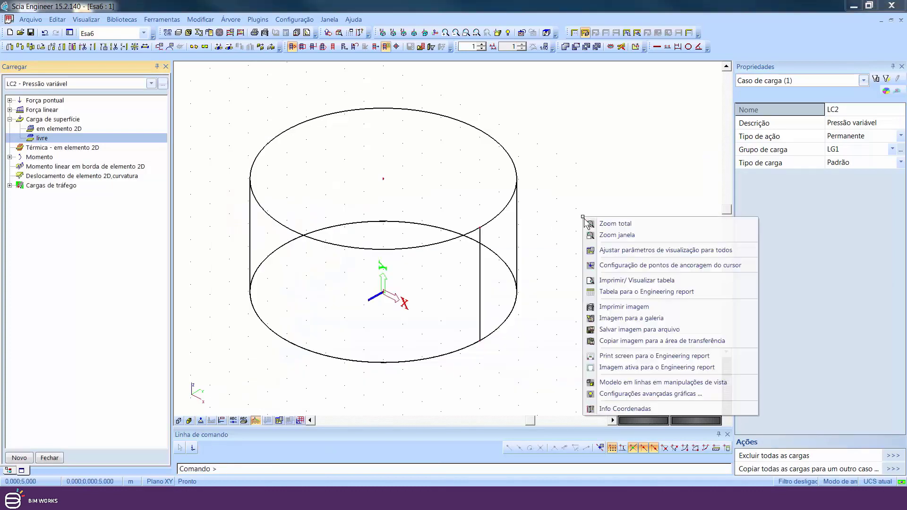
{"action": "left_click", "coordinate": [623, 250]}
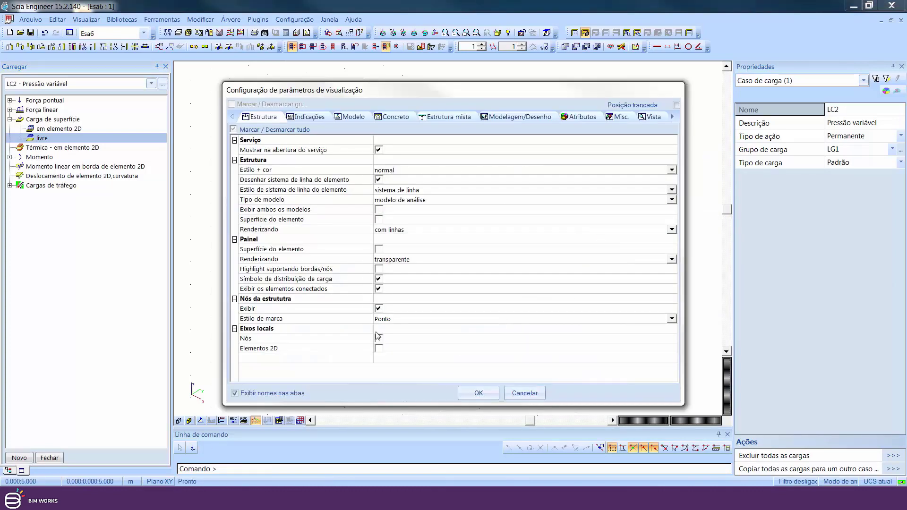
{"action": "left_click", "coordinate": [381, 349]}
{"action": "left_click", "coordinate": [479, 393]}
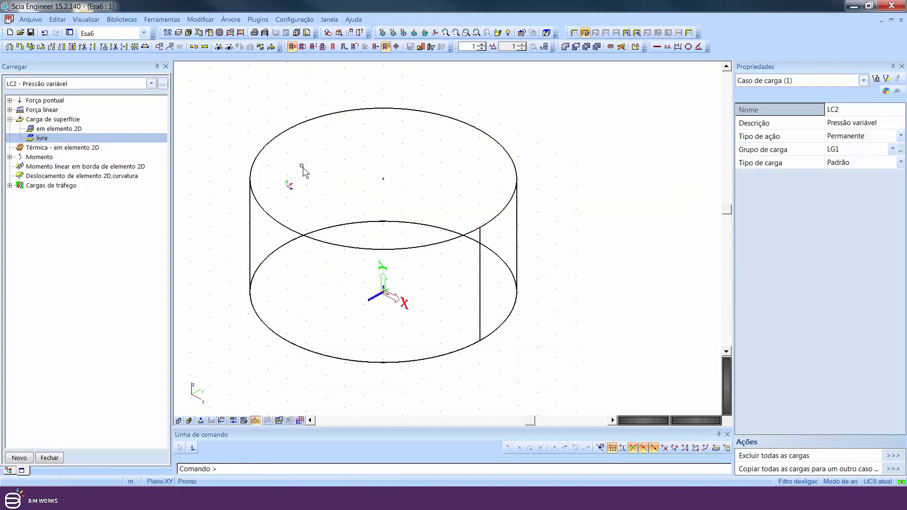
- Start a free surface load in LC2 with the system LCS de elemento and the distribution Dir Y
{"action": "double_click", "coordinate": [58, 138]}
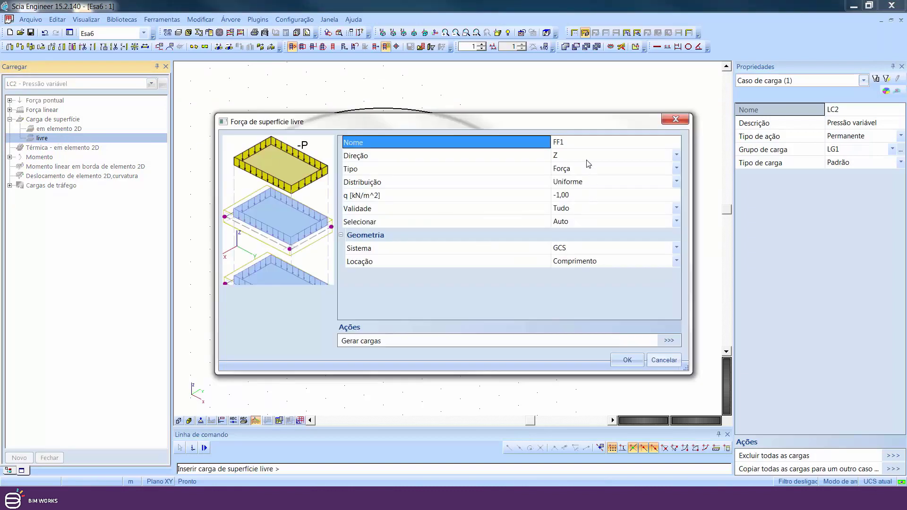
{"action": "left_click", "coordinate": [580, 248]}
{"action": "left_click", "coordinate": [570, 267]}
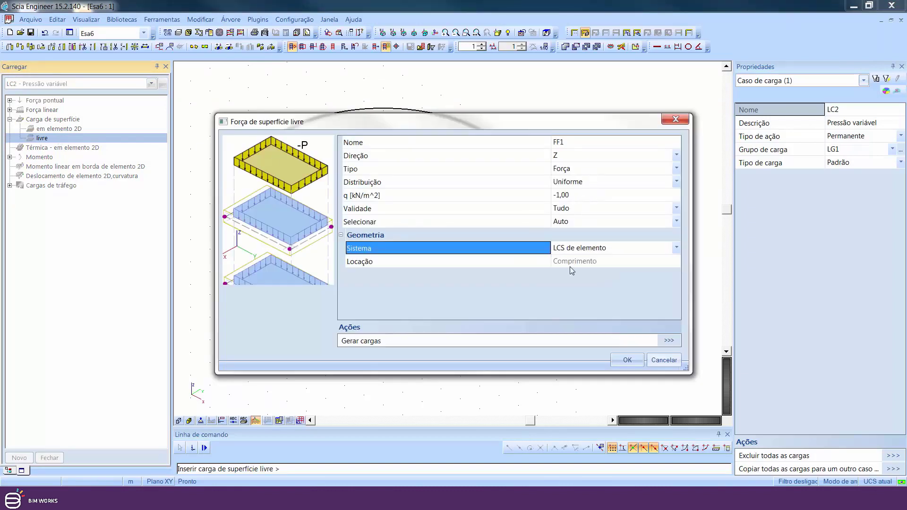
{"action": "left_click", "coordinate": [580, 182]}
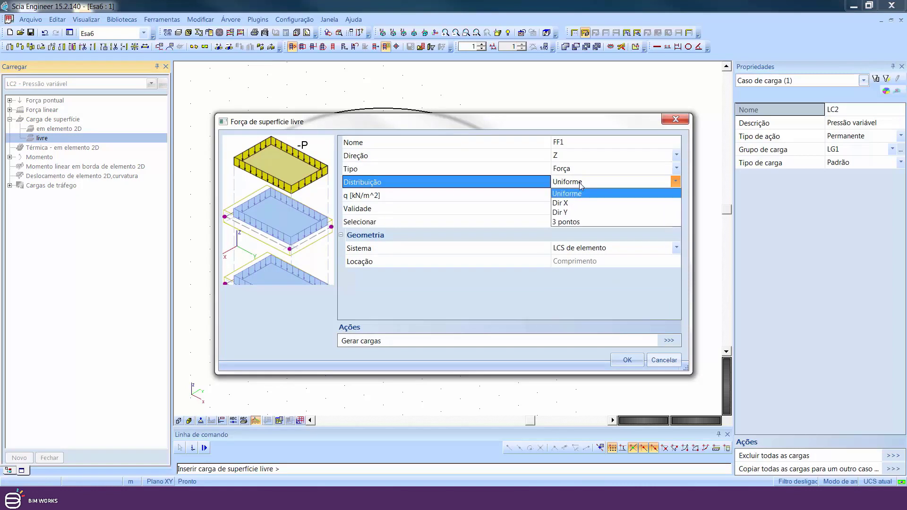
{"action": "left_click", "coordinate": [564, 213]}
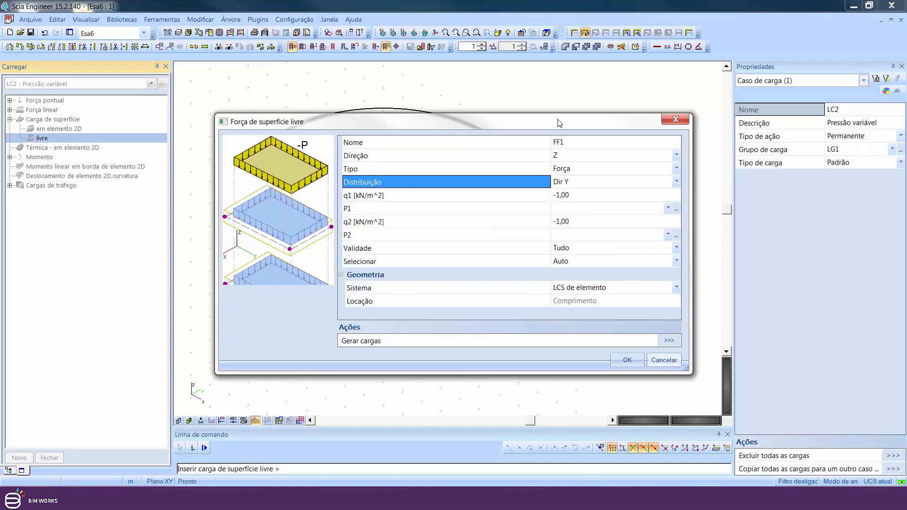
{"action": "left_click_drag", "start_coordinate": [552, 126], "coordinate": [828, 197]}
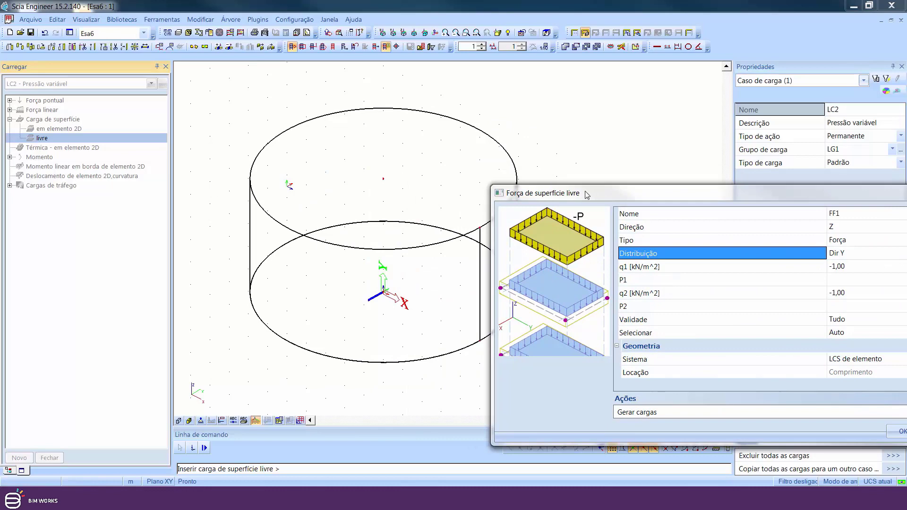
{"action": "left_click_drag", "start_coordinate": [587, 194], "coordinate": [359, 142]}
- Set the free surface load's q1 to 0 and q2 to -50 kN/m², and confirm its parameters
{"action": "left_click", "coordinate": [622, 216]}
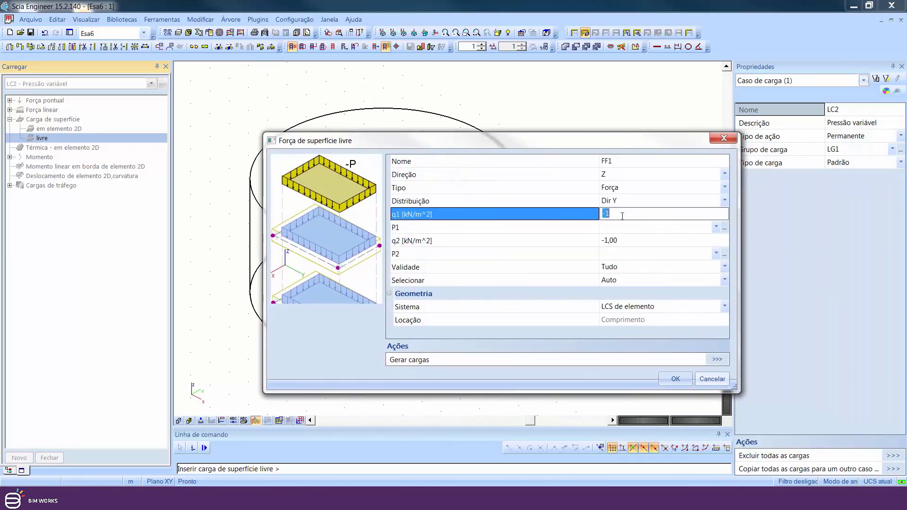
{"action": "left_click", "coordinate": [623, 242]}
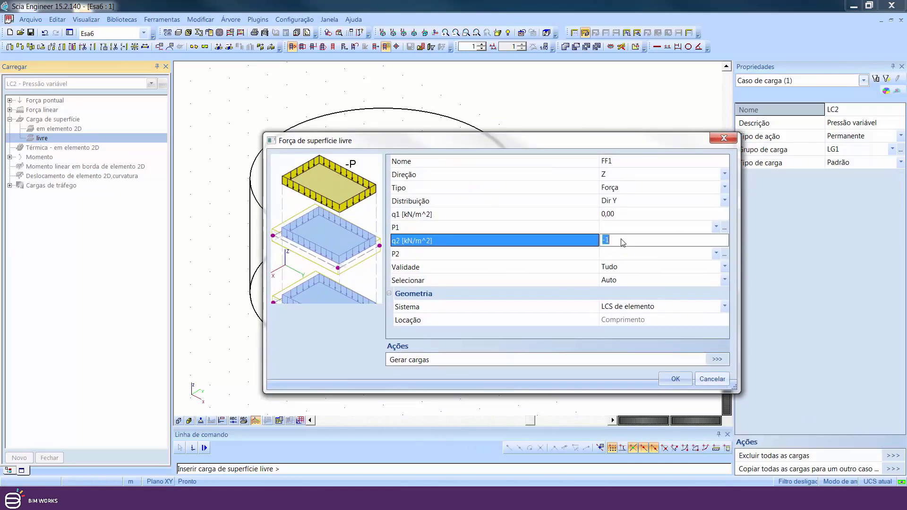
{"action": "type", "text": "-"}
{"action": "left_click_drag", "start_coordinate": [597, 146], "coordinate": [780, 170]}
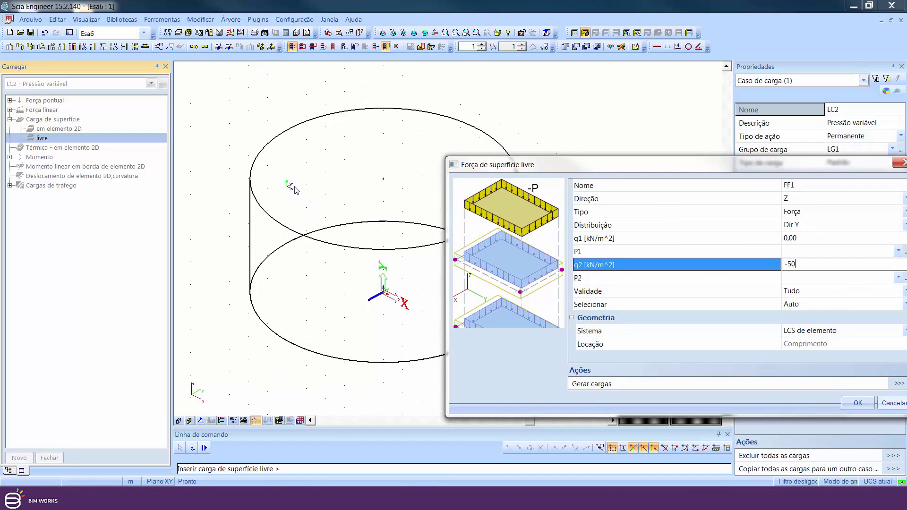
{"action": "left_click_drag", "start_coordinate": [633, 174], "coordinate": [406, 120]}
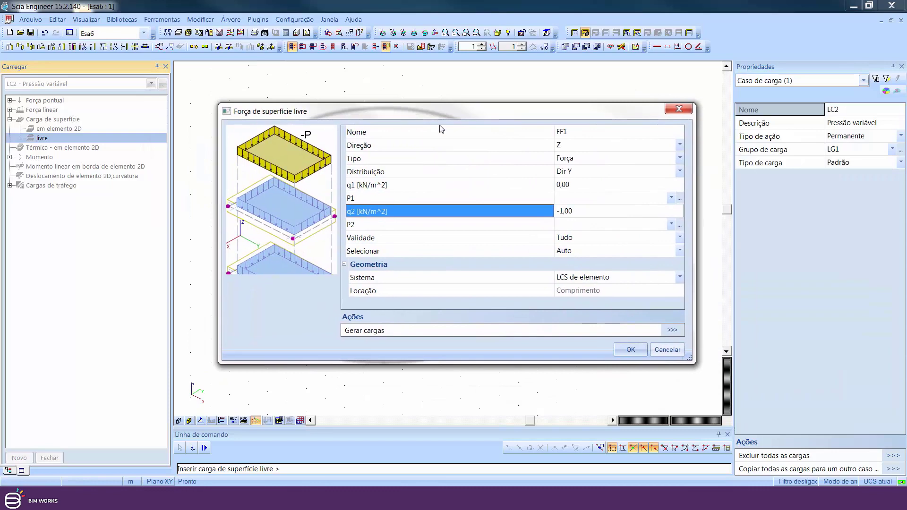
{"action": "left_click", "coordinate": [625, 349]}
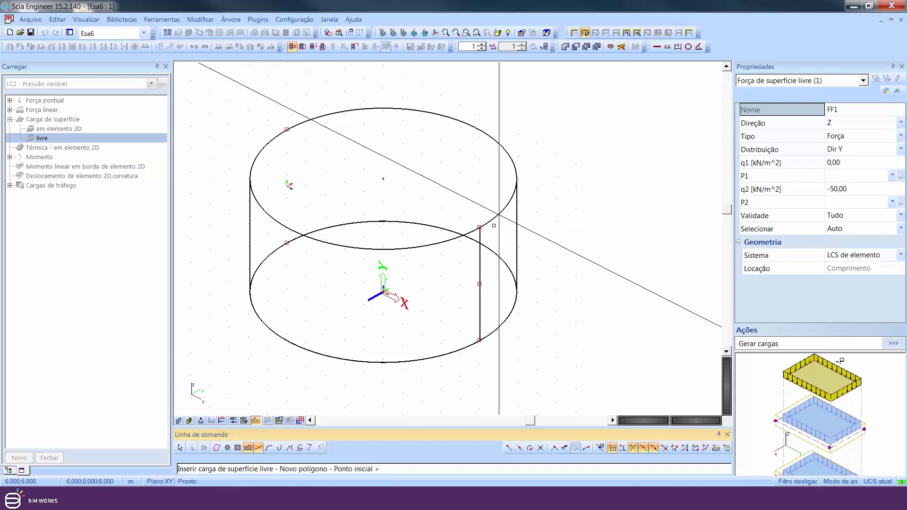
- Outline the free load as a full-height rectangle across the tank's diameter, using the top and bottom wall nodes on both sides
{"action": "left_click", "coordinate": [480, 228]}
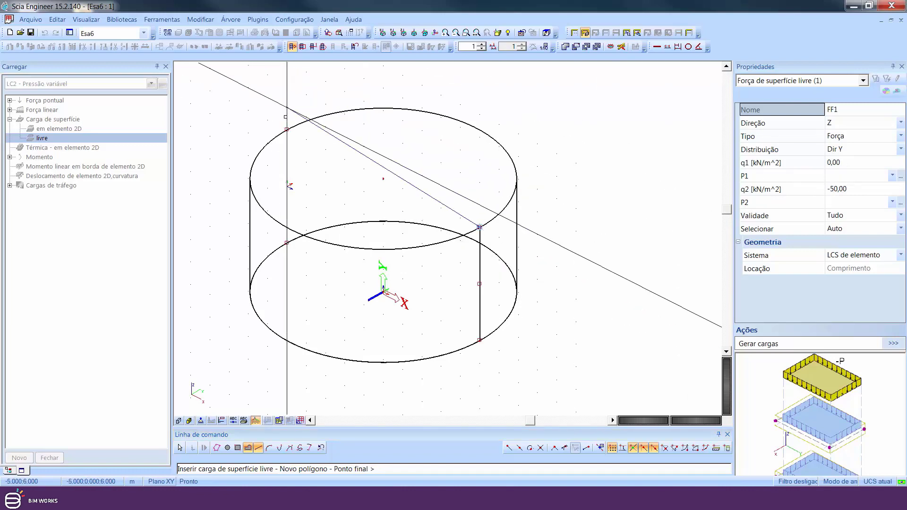
{"action": "left_click", "coordinate": [287, 129]}
{"action": "left_click", "coordinate": [287, 243]}
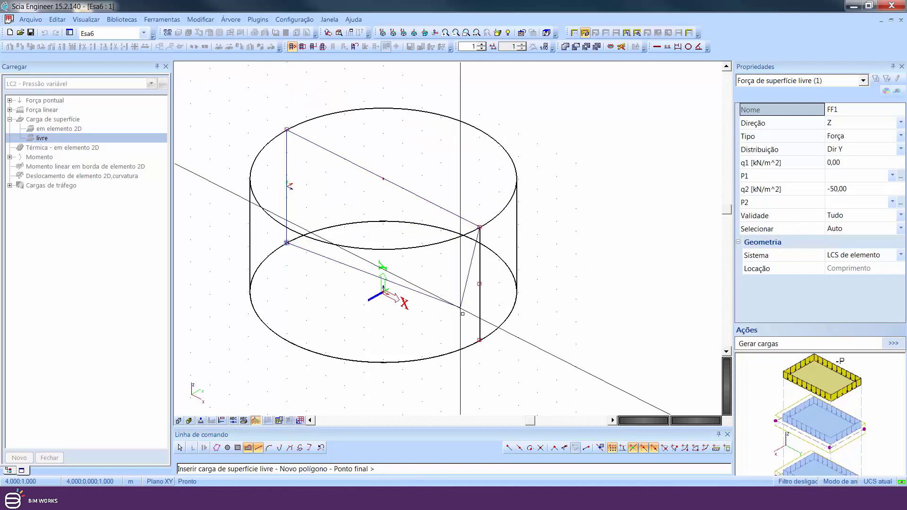
{"action": "left_click", "coordinate": [480, 338]}
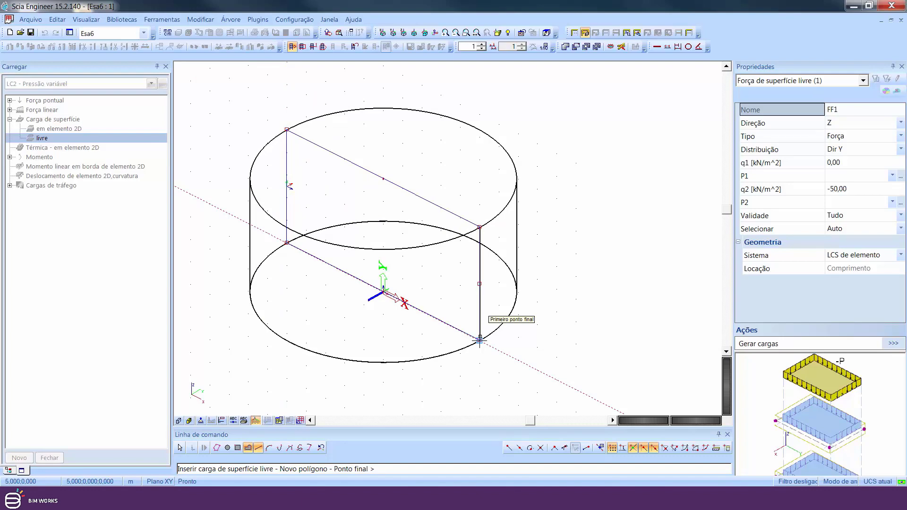
{"action": "key", "text": "Escape"}
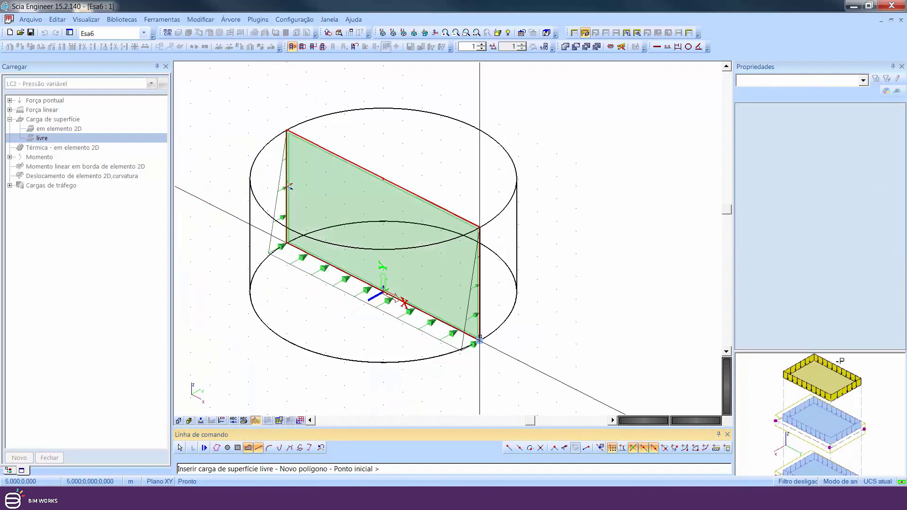
{"action": "key", "text": "Escape"}
{"action": "key", "text": "Escape"}
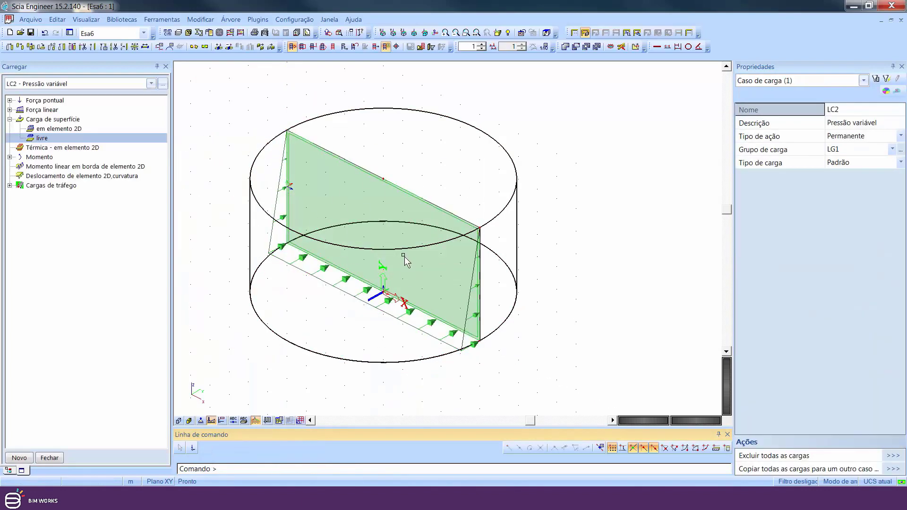
- Select the free surface load on the vertical plane and generate its loads (Gerar cargas)
{"action": "left_click", "coordinate": [352, 299]}
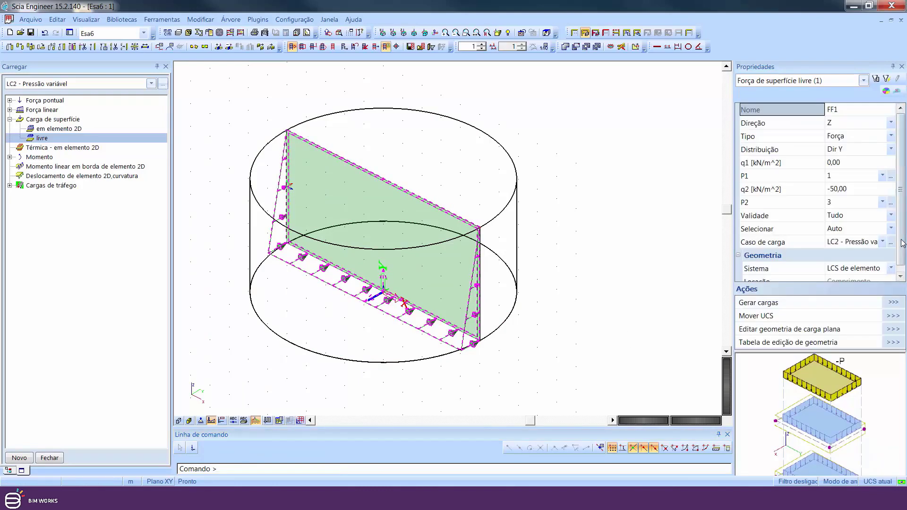
{"action": "left_click_drag", "start_coordinate": [902, 240], "coordinate": [901, 258]}
{"action": "left_click", "coordinate": [892, 303]}
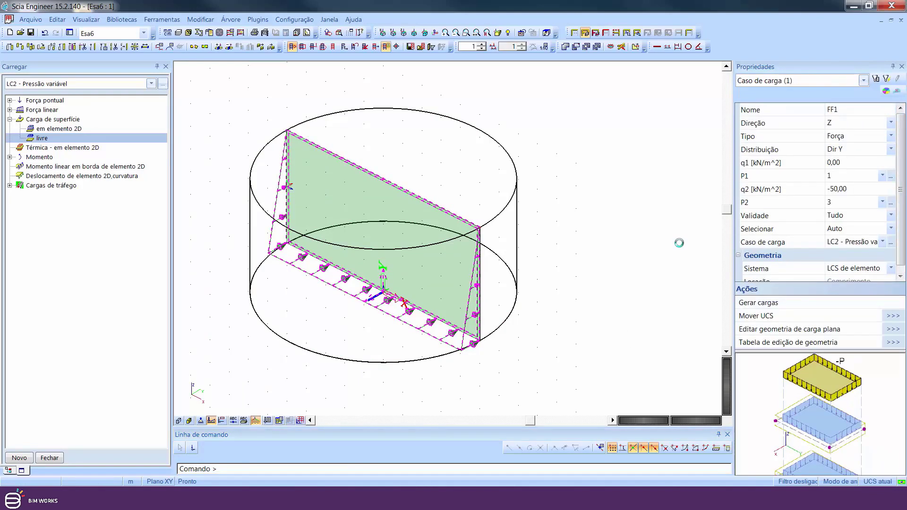
- Delete the generated free loads on the tank wall, reselect the original free surface load and generate its loads again
{"action": "mouse_move", "coordinate": [437, 233]}
{"action": "right_mouse_down", "text": "ctrl"}
{"action": "mouse_move", "coordinate": [454, 250]}
{"action": "mouse_move", "coordinate": [474, 194]}
{"action": "mouse_move", "coordinate": [449, 244]}
{"action": "mouse_move", "coordinate": [400, 238]}
{"action": "mouse_move", "coordinate": [425, 243]}
{"action": "right_mouse_up", "text": "ctrl"}
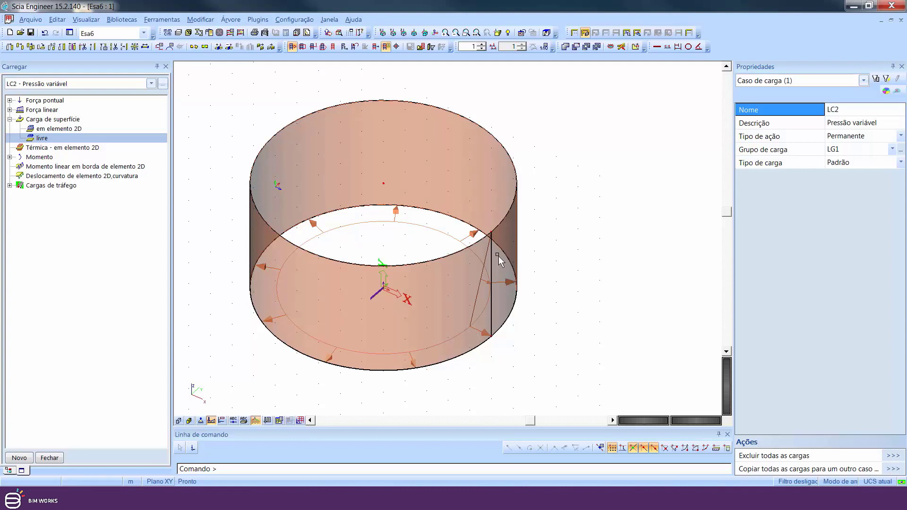
{"action": "left_click", "coordinate": [478, 290]}
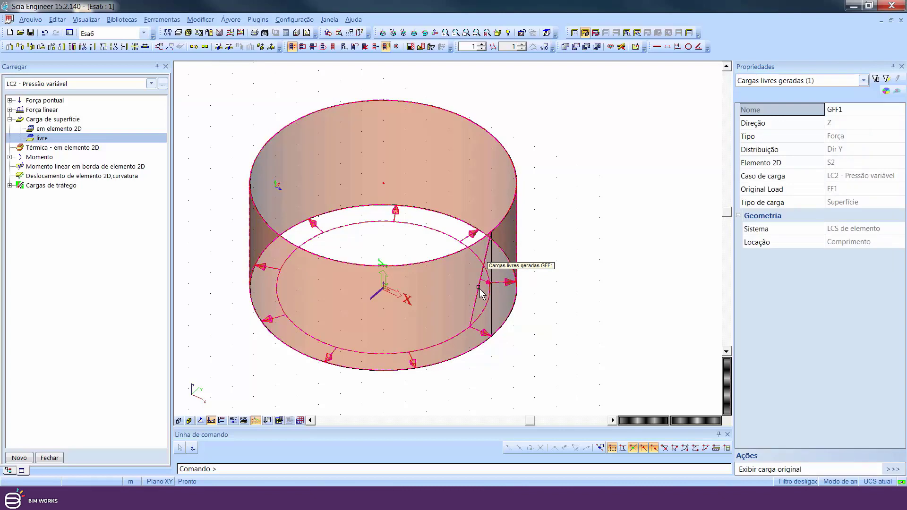
{"action": "key", "text": "Delete"}
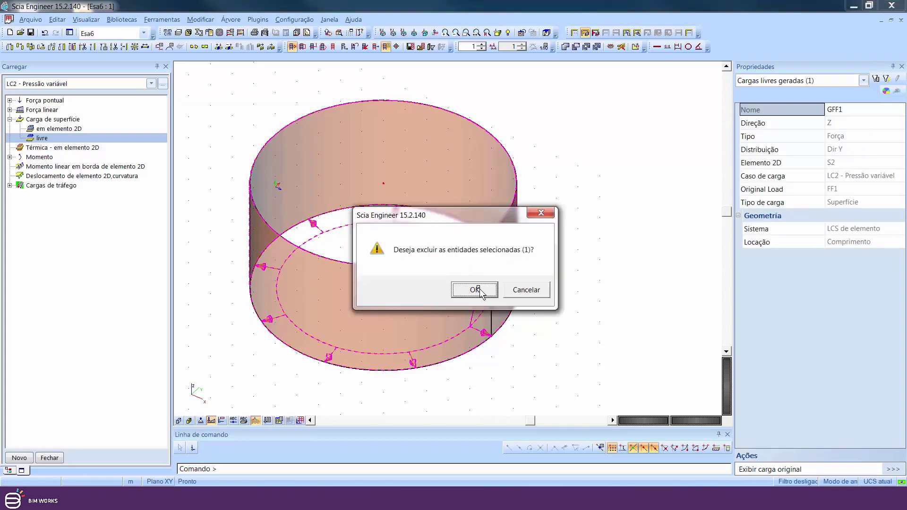
{"action": "left_click", "coordinate": [474, 290]}
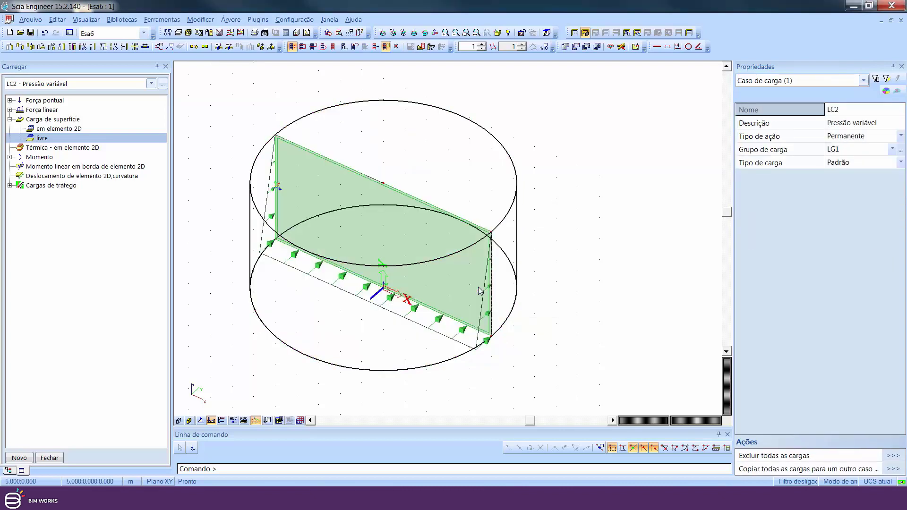
{"action": "left_click", "coordinate": [56, 34]}
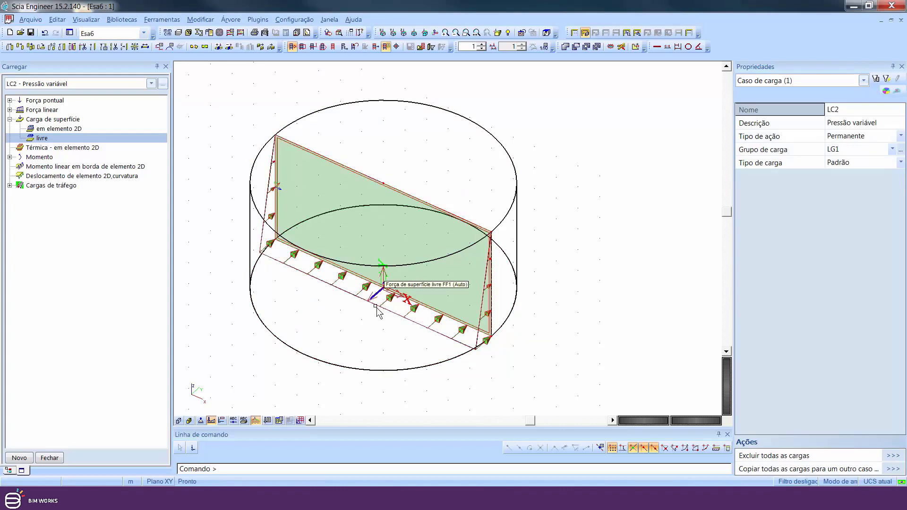
{"action": "left_click", "coordinate": [411, 308]}
{"action": "left_click", "coordinate": [893, 303]}
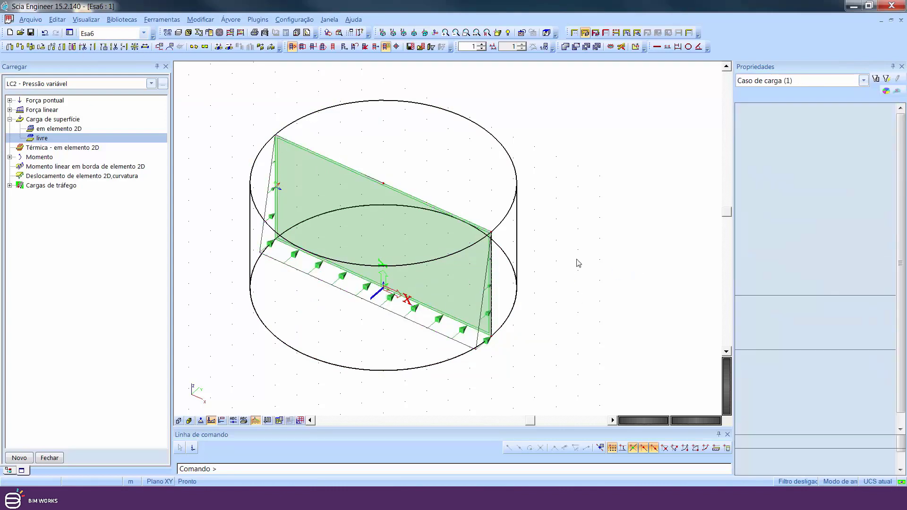
- Set the load display for generators (Geradores) to Original + Gerado in the view parameters for all entities
{"action": "right_click", "coordinate": [603, 121]}
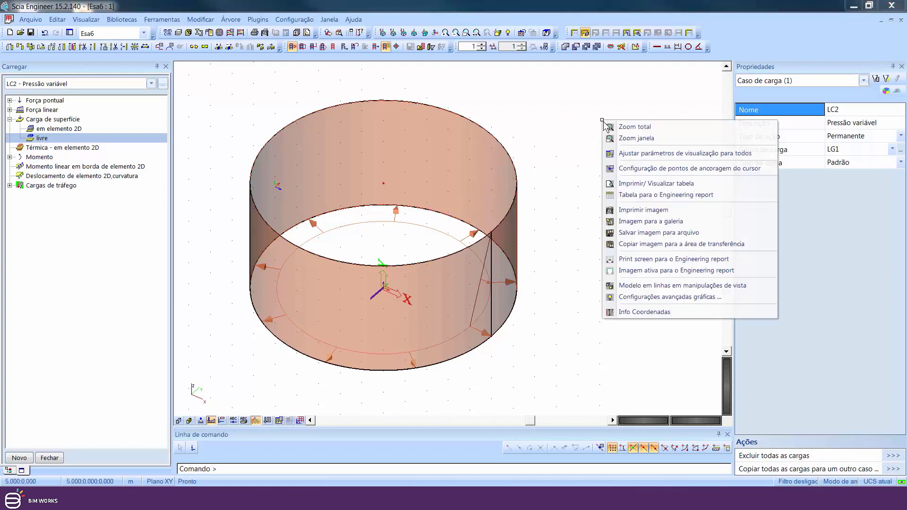
{"action": "left_click", "coordinate": [648, 153]}
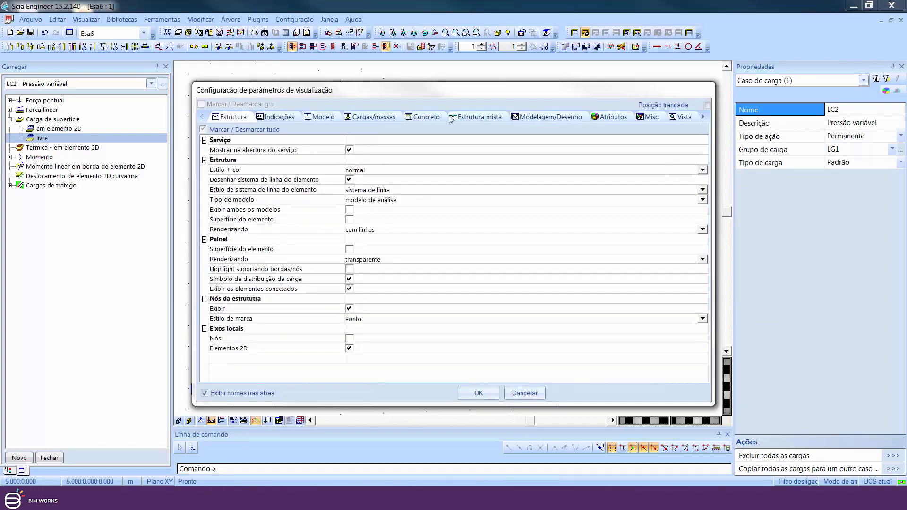
{"action": "left_click", "coordinate": [384, 118]}
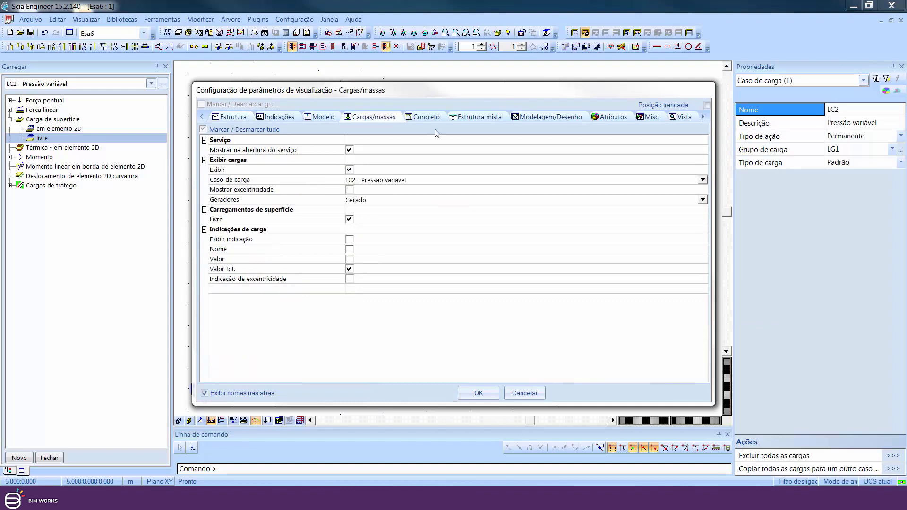
{"action": "left_click", "coordinate": [365, 203]}
{"action": "left_click", "coordinate": [367, 203]}
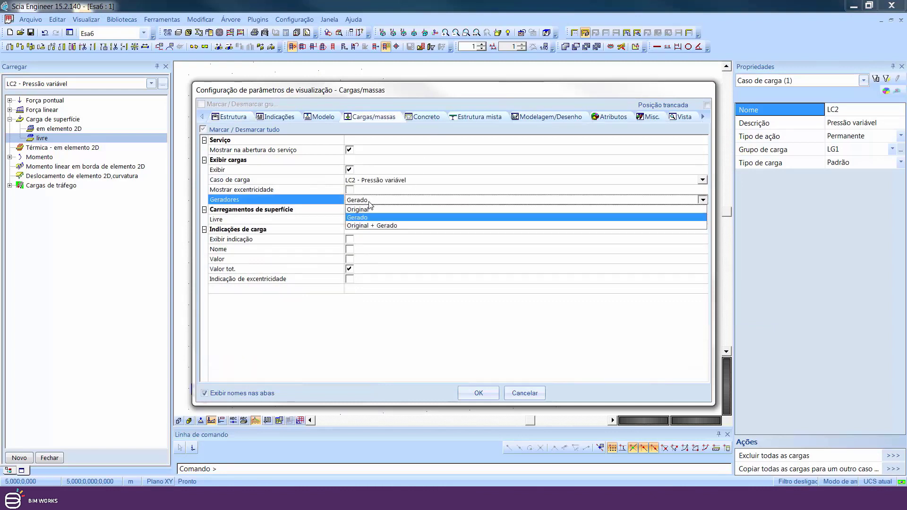
{"action": "left_click", "coordinate": [367, 226]}
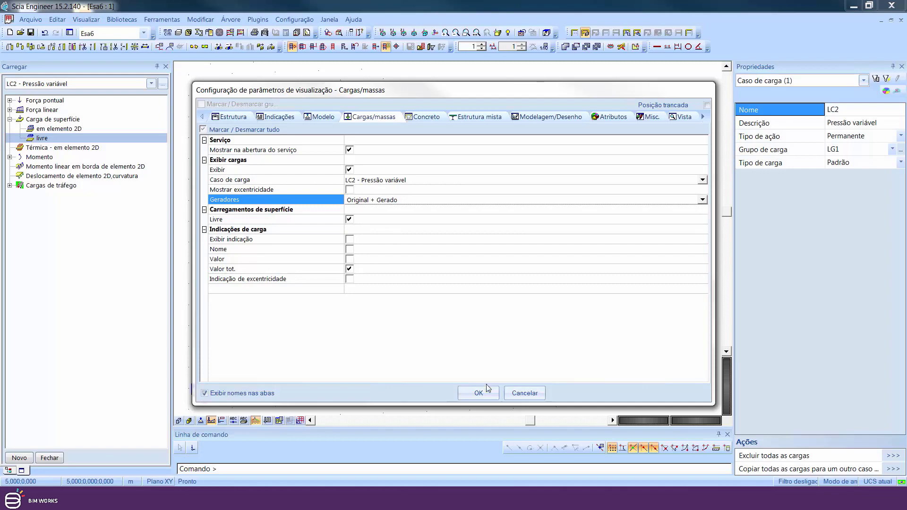
{"action": "left_click", "coordinate": [479, 393]}
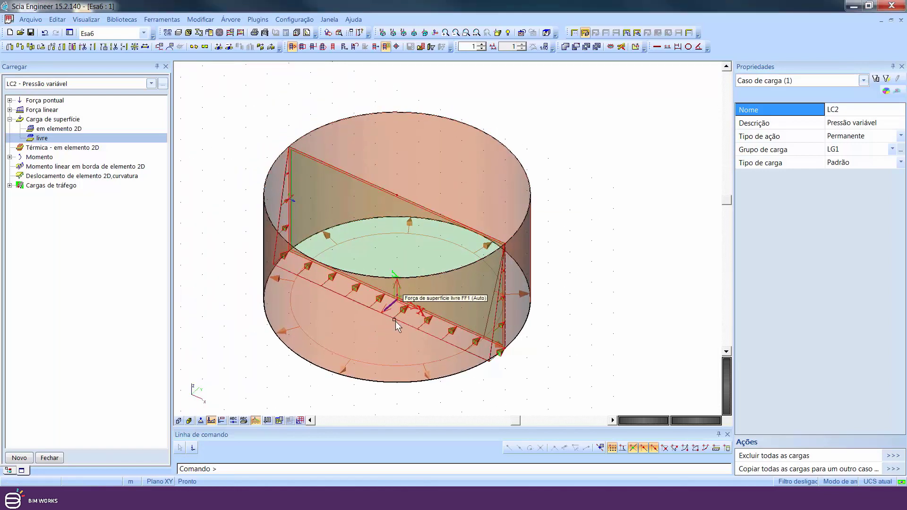
- Inspect the original free surface load's properties and set the generator load display back to Gerado
{"action": "left_click", "coordinate": [396, 321]}
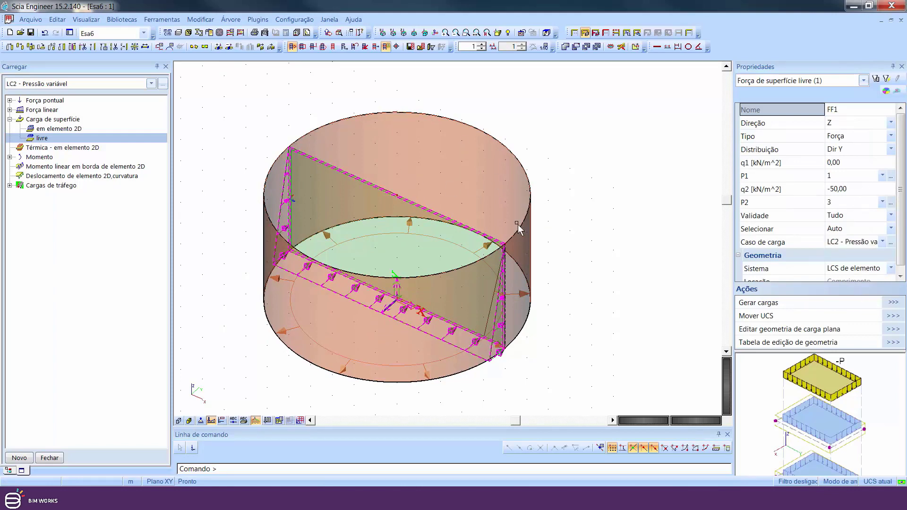
{"action": "right_click", "coordinate": [570, 144]}
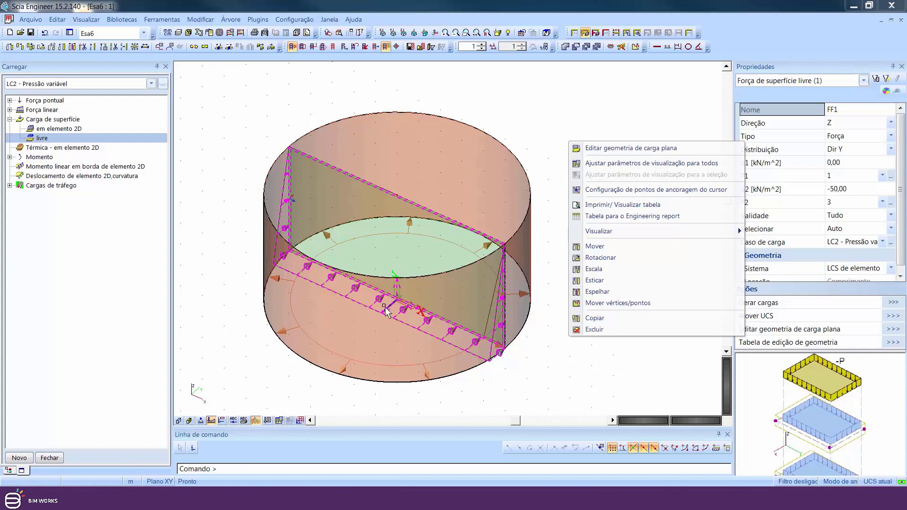
{"action": "left_click", "coordinate": [601, 164]}
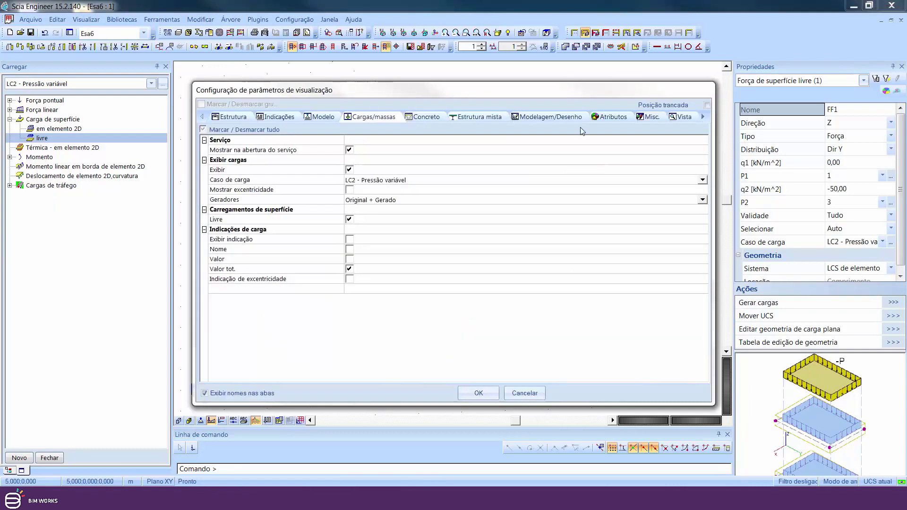
{"action": "left_click", "coordinate": [383, 204]}
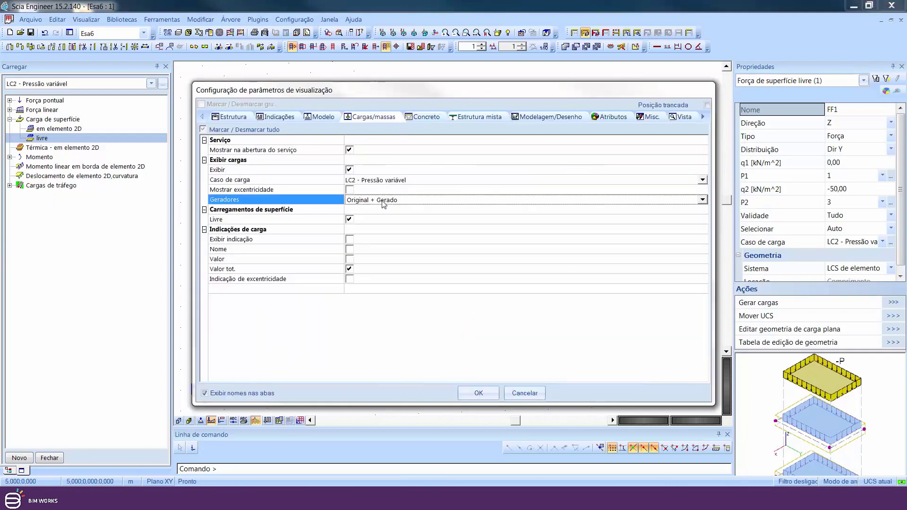
{"action": "left_click", "coordinate": [384, 203]}
{"action": "left_click", "coordinate": [378, 215]}
{"action": "left_click", "coordinate": [478, 393]}
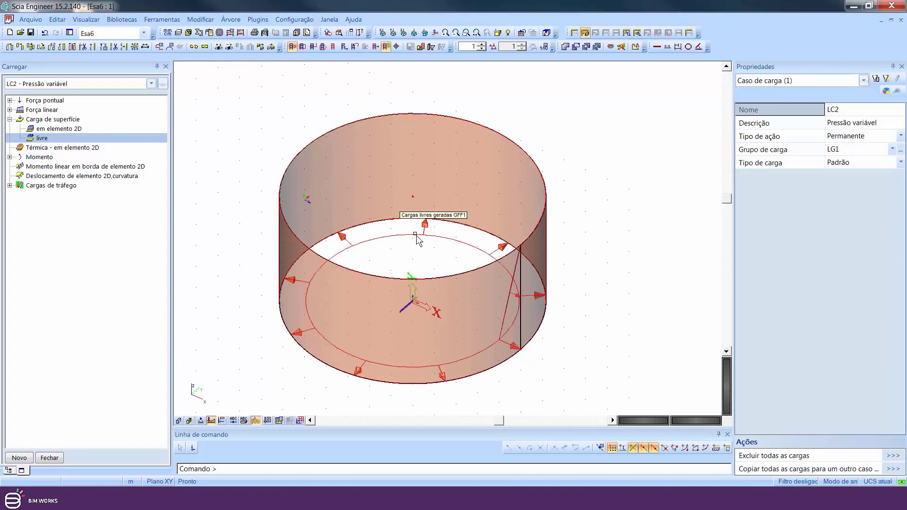
- Apply a surface load of -50 kN/m² in direction Z, system LCS, to the base slab, Elemento 2D S1
{"action": "double_click", "coordinate": [51, 129]}
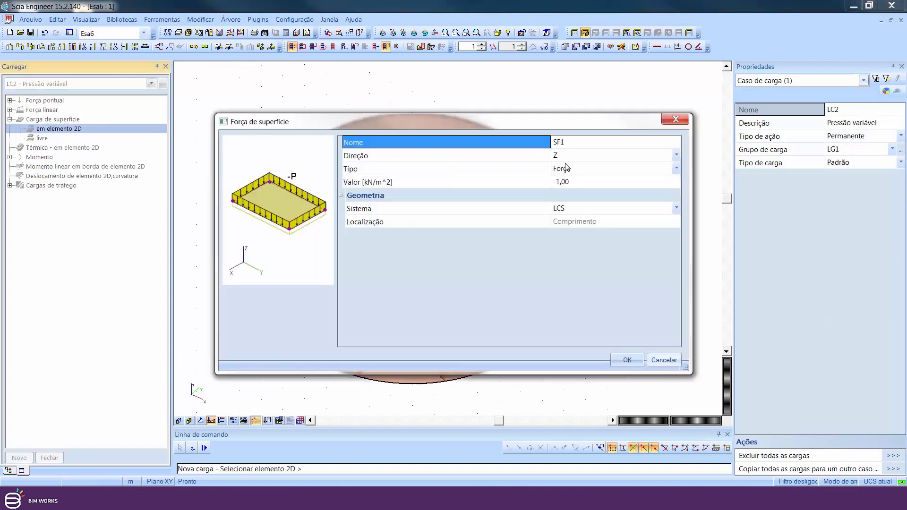
{"action": "left_click", "coordinate": [579, 186]}
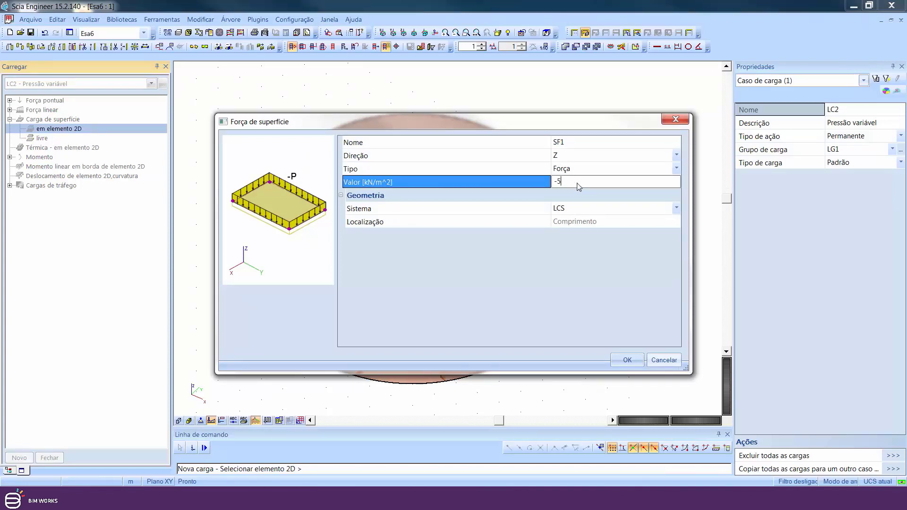
{"action": "left_click", "coordinate": [628, 360]}
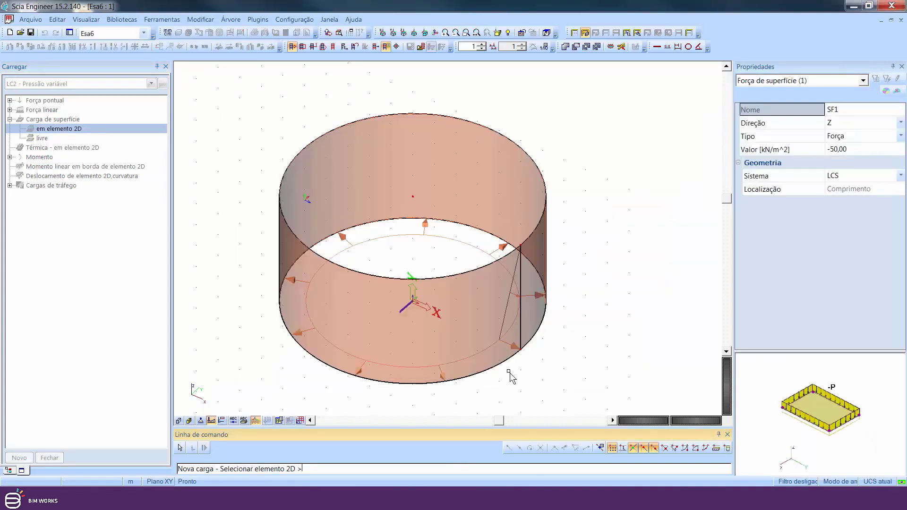
{"action": "left_click", "coordinate": [490, 372]}
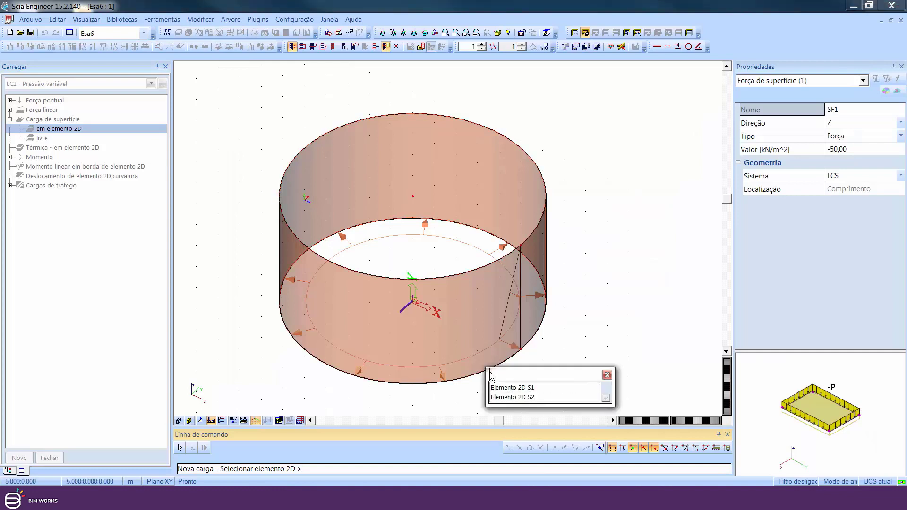
{"action": "left_click", "coordinate": [520, 389]}
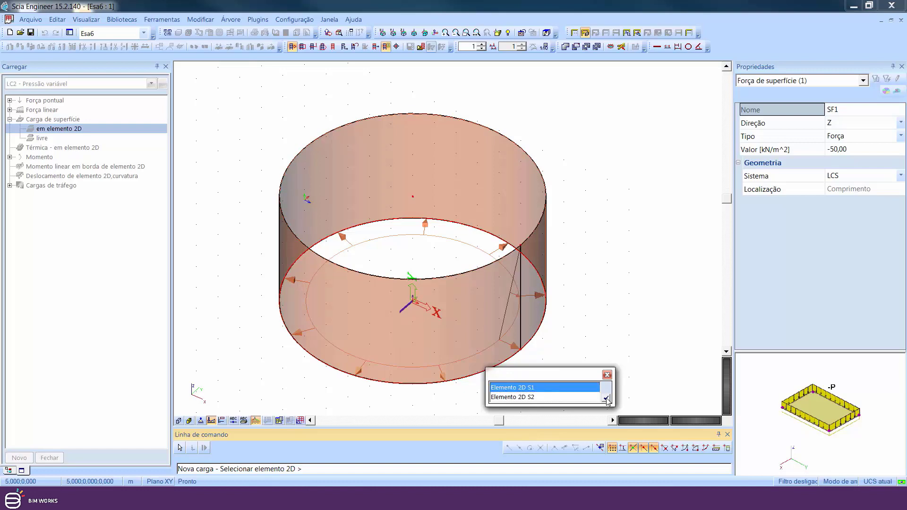
{"action": "left_click", "coordinate": [606, 398]}
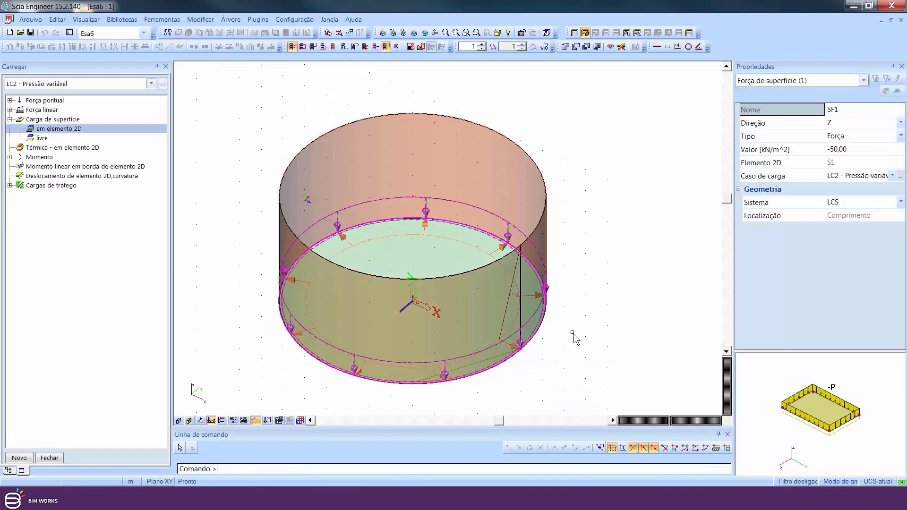
{"action": "key", "text": "Escape"}
- Inspect the loads from another angle and delete the -50 kN/m² surface load on the base slab
{"action": "right_click_drag", "start_coordinate": [556, 342], "coordinate": [558, 311], "text": "ctrl"}
{"action": "right_click_drag", "start_coordinate": [575, 252], "coordinate": [591, 244], "text": "shift"}
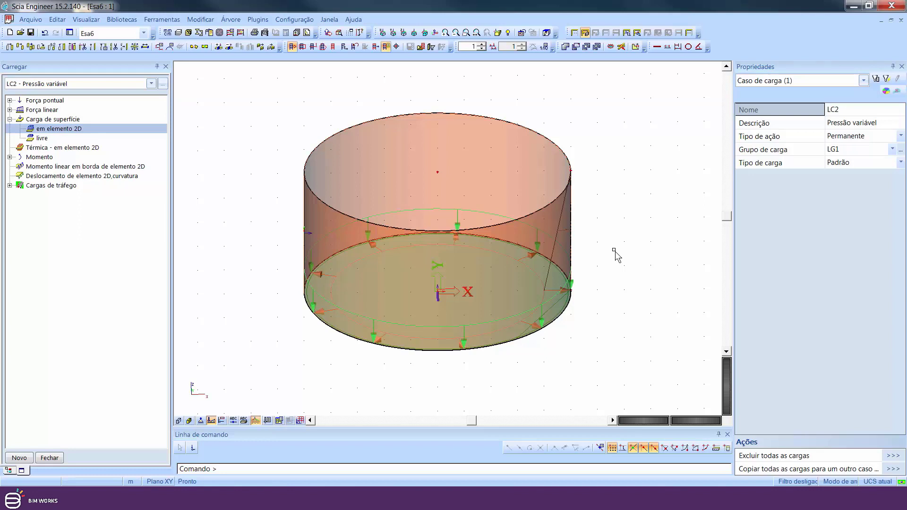
{"action": "left_click", "coordinate": [513, 317]}
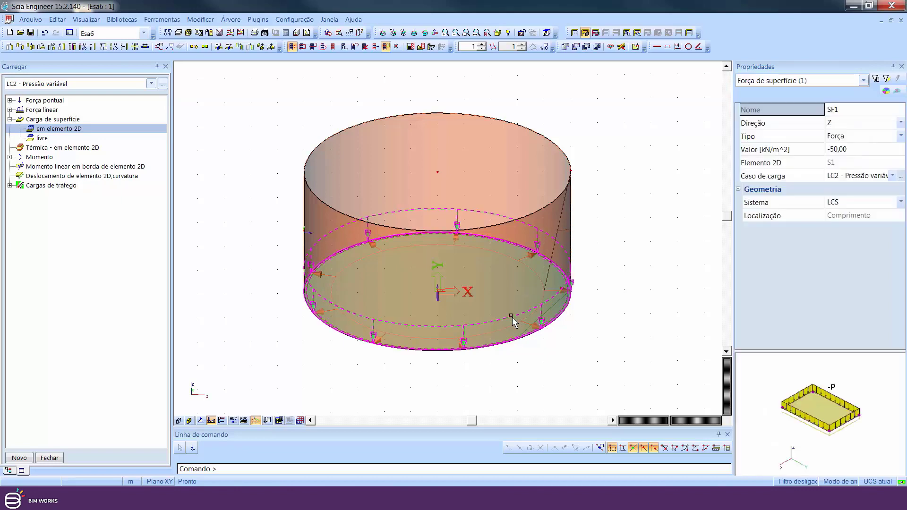
{"action": "key", "text": "Delete"}
{"action": "key", "text": "Return"}
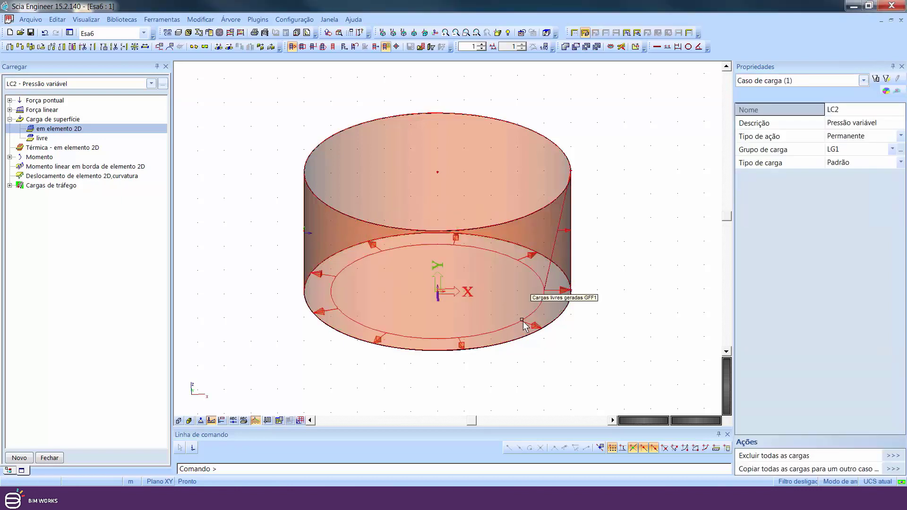
- Delete the generated free loads acting on the tank wall
{"action": "left_click", "coordinate": [524, 326]}
{"action": "key", "text": "Delete"}
{"action": "key", "text": "Return"}
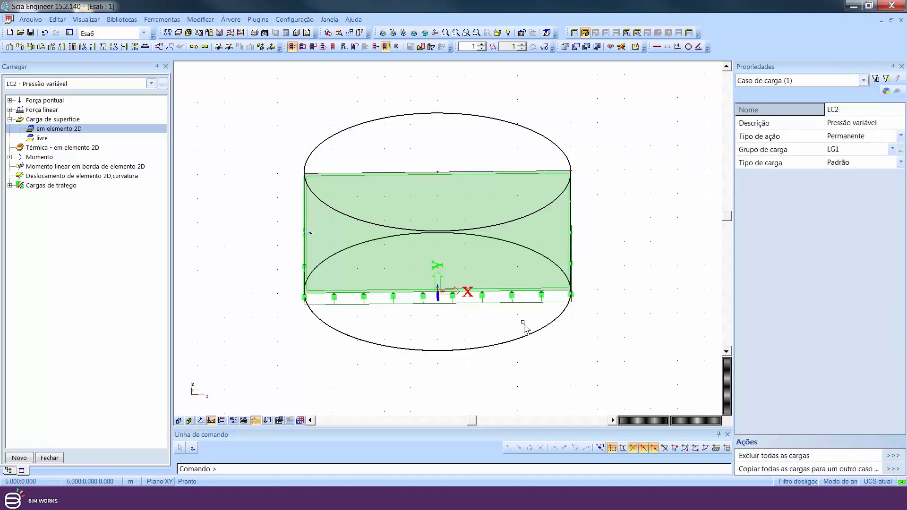
- Set the original free surface load's element selection (Selecionar) from automatic to Selecionar
{"action": "right_click_drag", "start_coordinate": [562, 319], "coordinate": [520, 325], "text": "ctrl"}
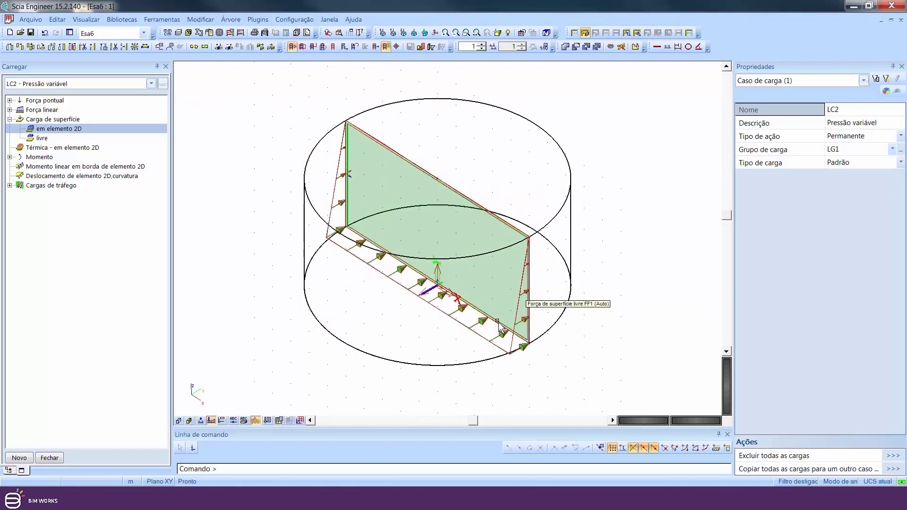
{"action": "left_click", "coordinate": [449, 316]}
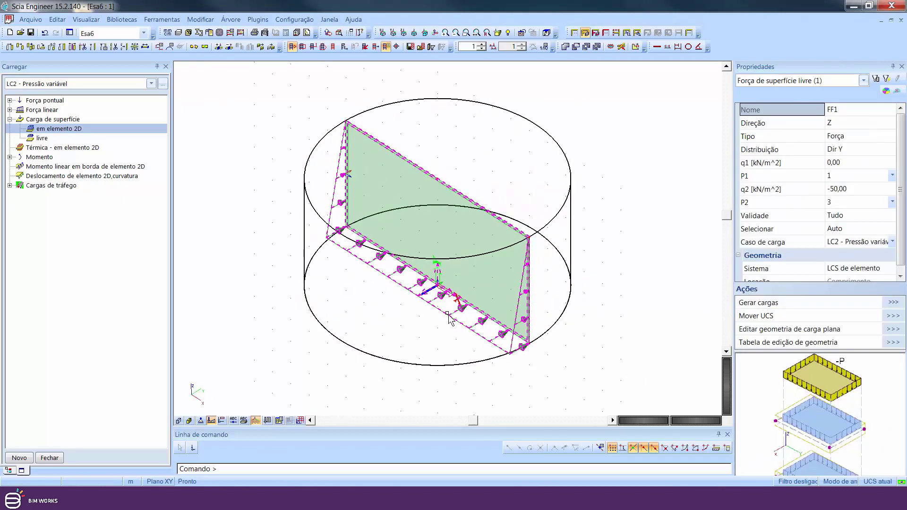
{"action": "left_click", "coordinate": [892, 228]}
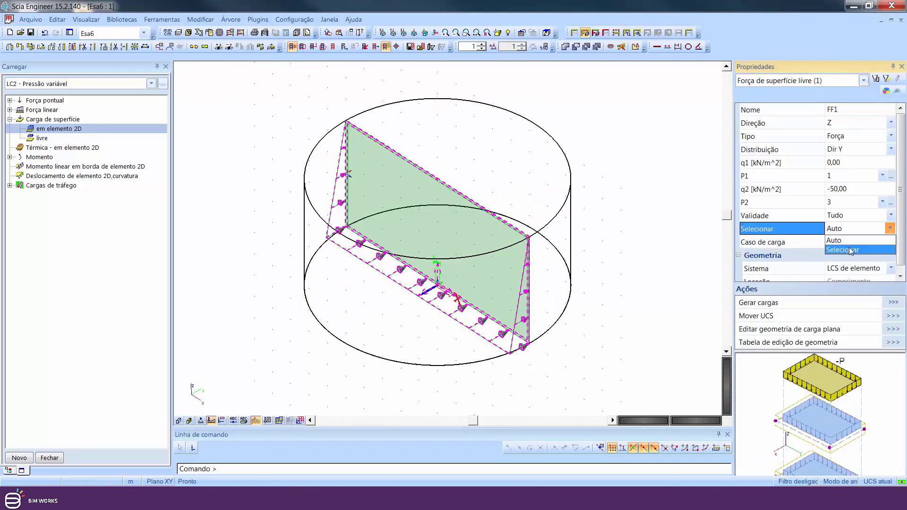
{"action": "left_click", "coordinate": [872, 249]}
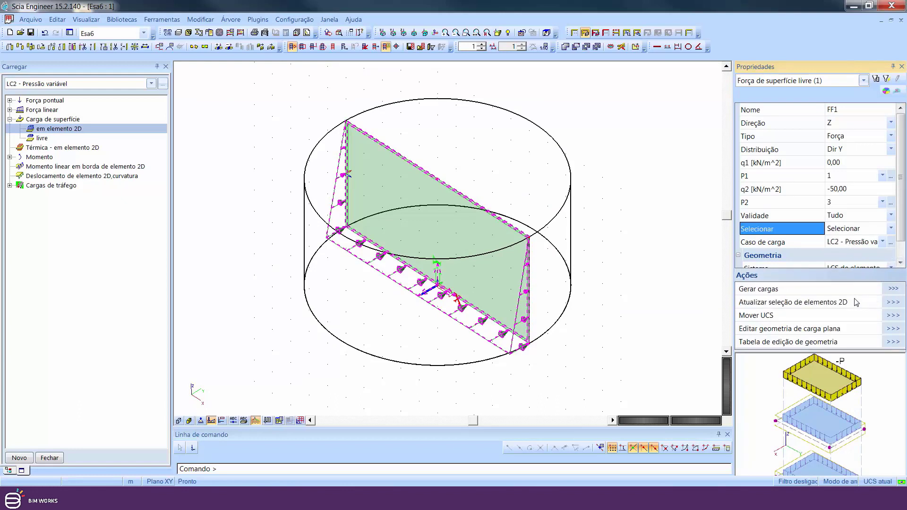
- Update the free load's 2D element selection to include base slab S1 and wall S2, and generate its loads (Gerar cargas)
{"action": "left_click", "coordinate": [891, 300]}
{"action": "left_click_drag", "start_coordinate": [610, 322], "coordinate": [561, 251]}
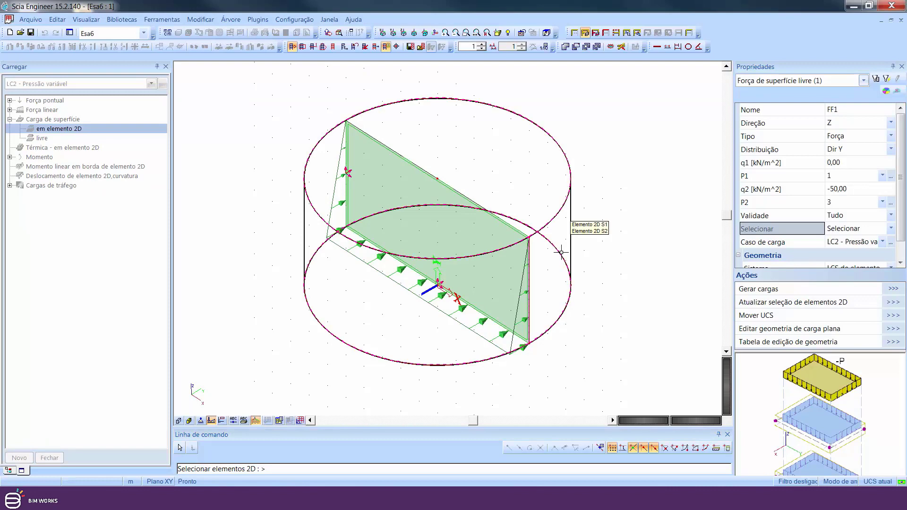
{"action": "key", "text": "Escape"}
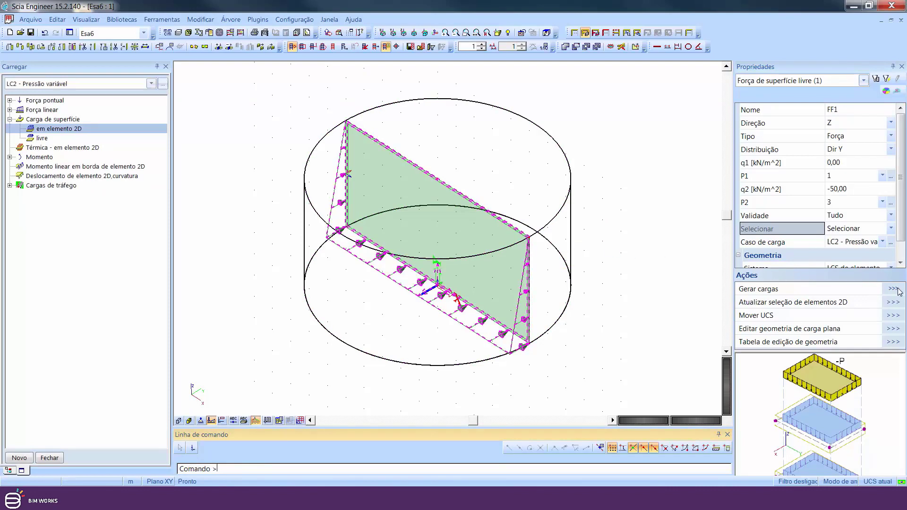
{"action": "left_click", "coordinate": [893, 290]}
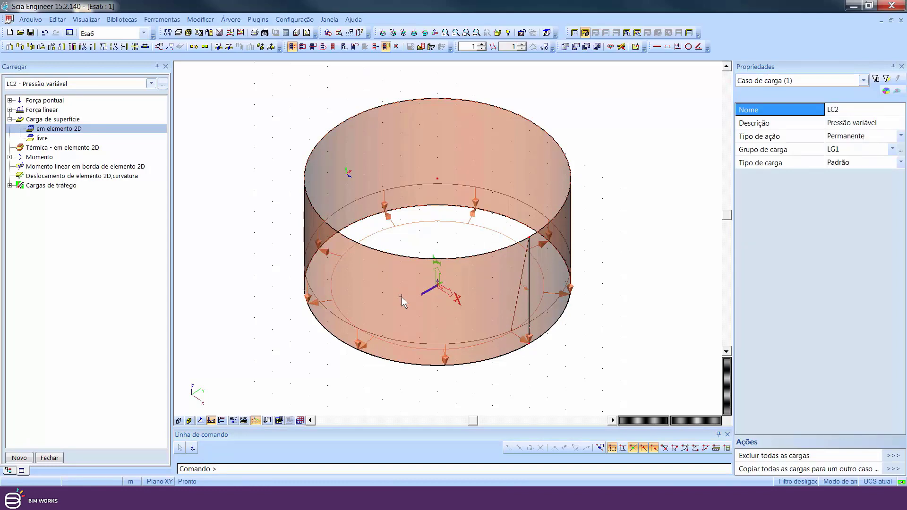
{"action": "right_click_drag", "start_coordinate": [426, 262], "coordinate": [462, 264], "text": "ctrl"}
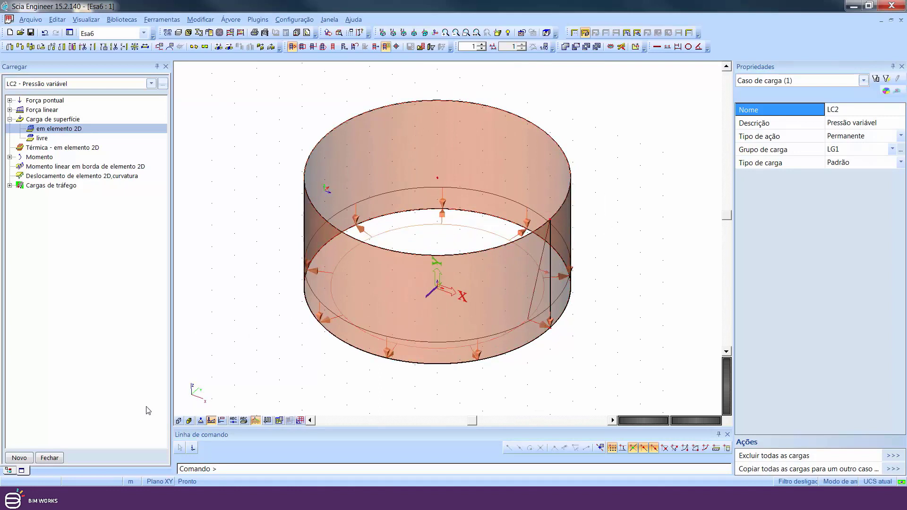
- Close the load service and run the linear calculation (Cálculo linear) on the tank model
{"action": "left_click", "coordinate": [49, 458]}
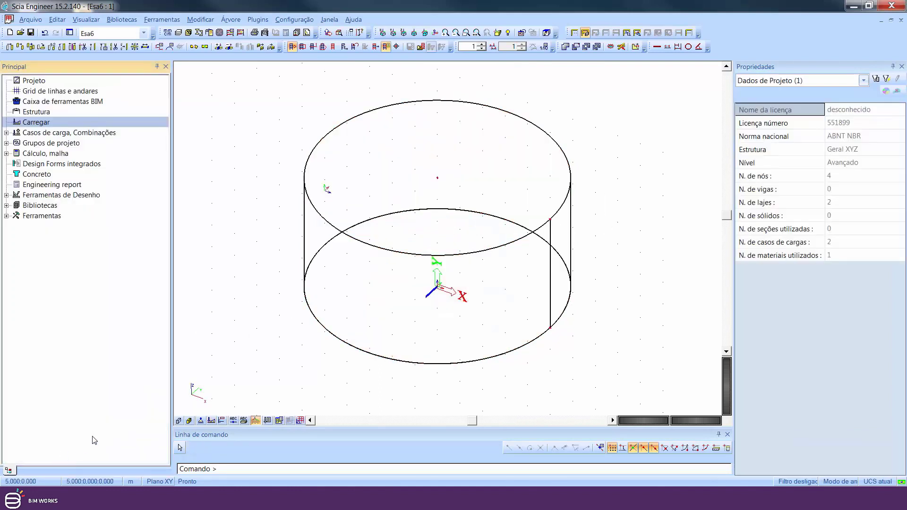
{"action": "left_click", "coordinate": [232, 34]}
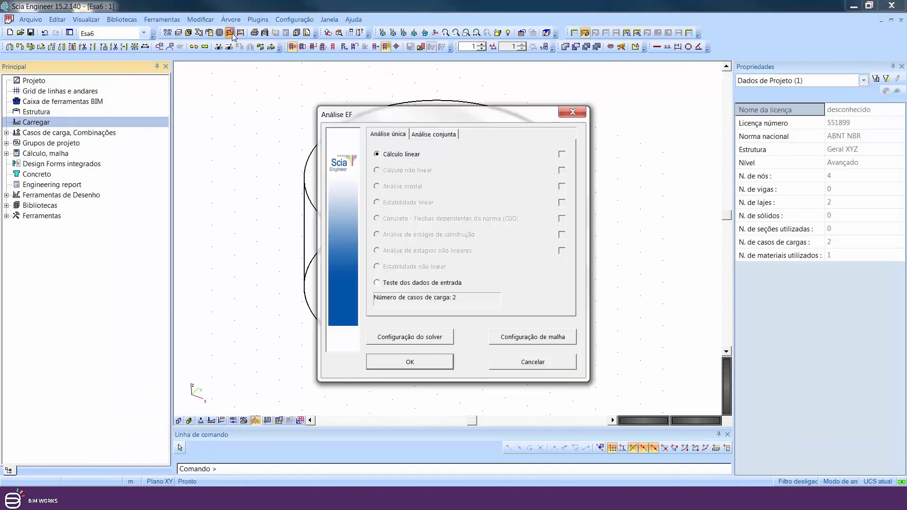
{"action": "left_click", "coordinate": [410, 362]}
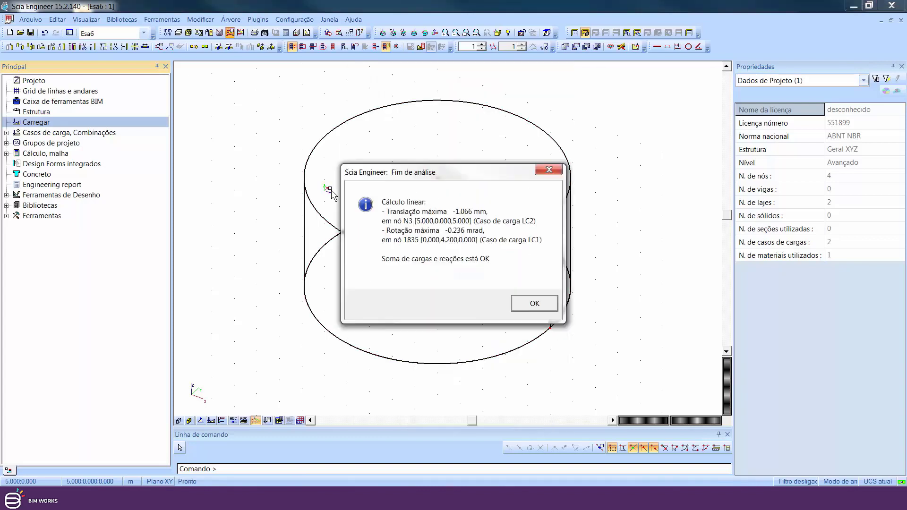
{"action": "left_click", "coordinate": [533, 304]}
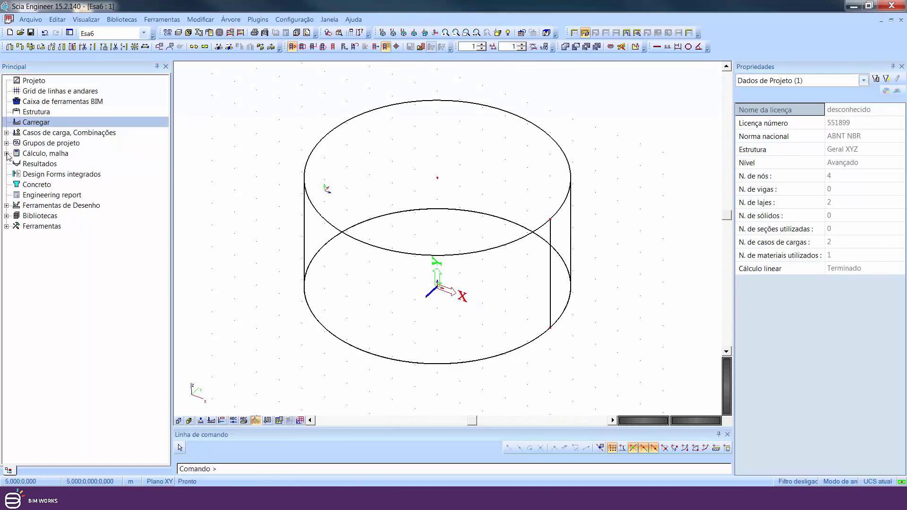
- Display the qz surface loads of load case LC2 - Pressão variável on the tank in the 2D data viewer
{"action": "left_click", "coordinate": [6, 153]}
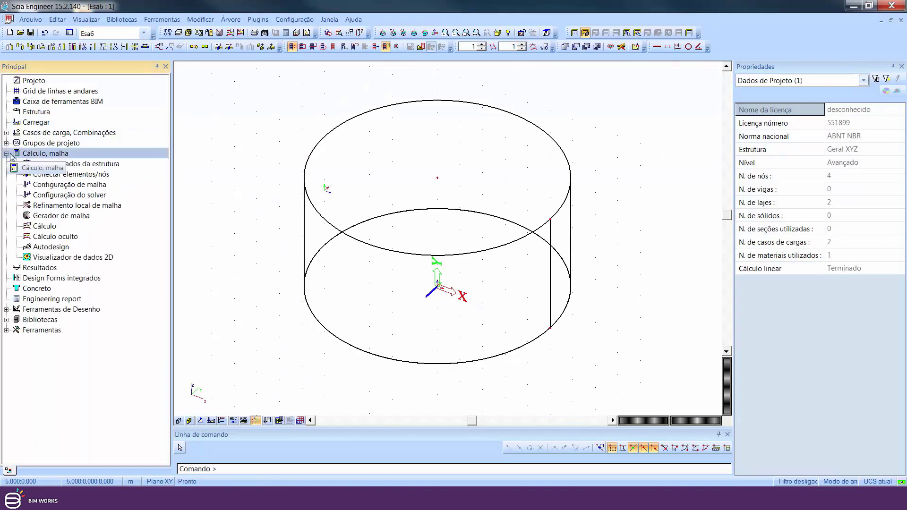
{"action": "left_click", "coordinate": [71, 258]}
{"action": "double_click", "coordinate": [71, 258]}
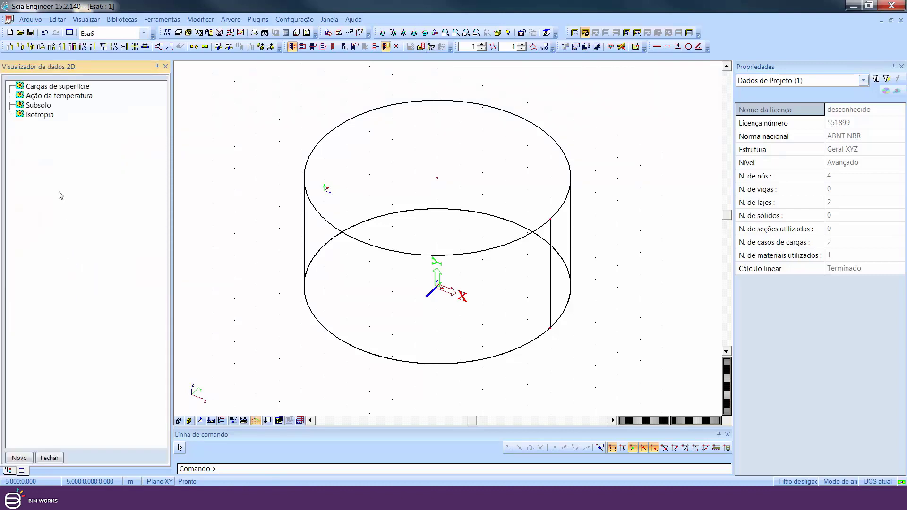
{"action": "left_click", "coordinate": [43, 87]}
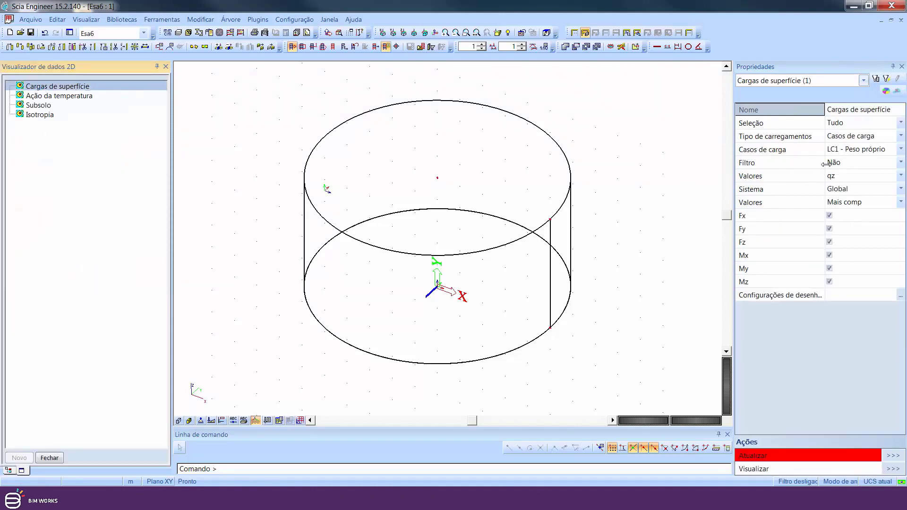
{"action": "left_click", "coordinate": [871, 151]}
{"action": "left_click", "coordinate": [871, 150]}
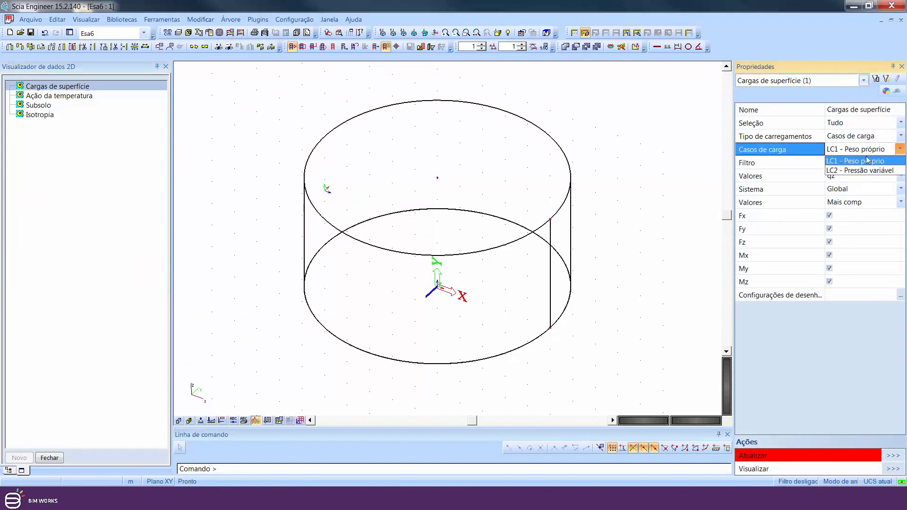
{"action": "left_click", "coordinate": [867, 173]}
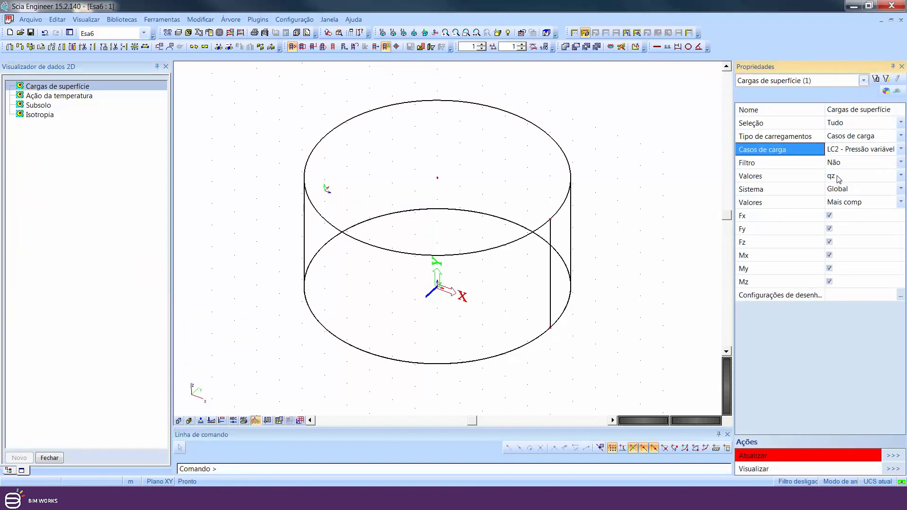
{"action": "left_click", "coordinate": [898, 456]}
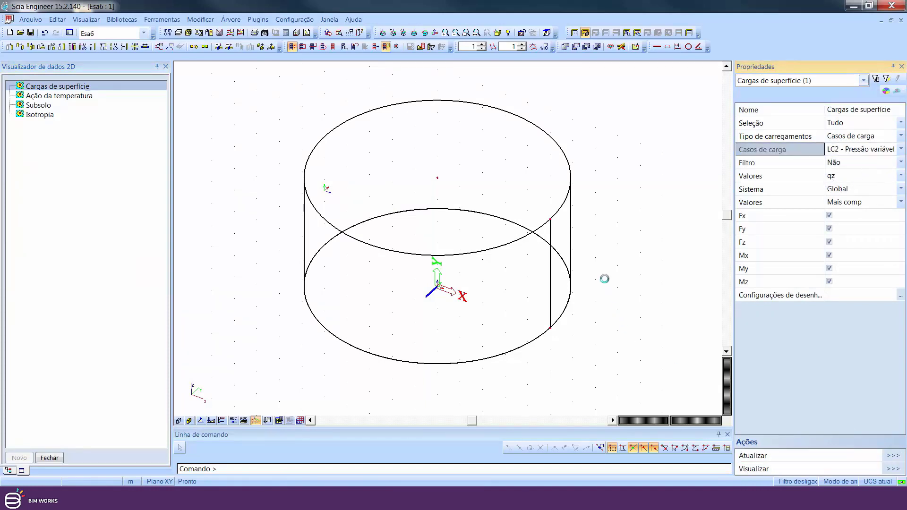
{"action": "middle_click_drag", "start_coordinate": [598, 210], "coordinate": [598, 238]}
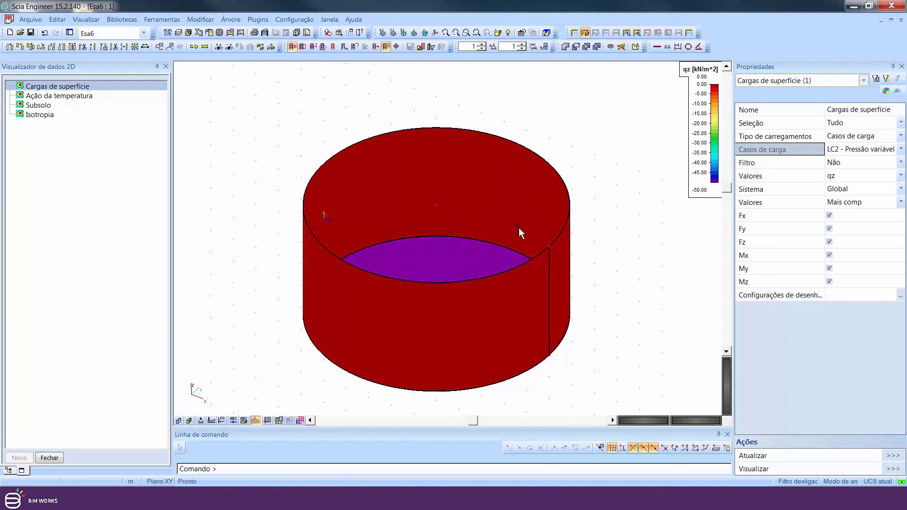
- Set the surface load display's coordinate system (Sistema) to Local and refresh the plot
{"action": "left_click", "coordinate": [850, 190]}
{"action": "left_click", "coordinate": [854, 202]}
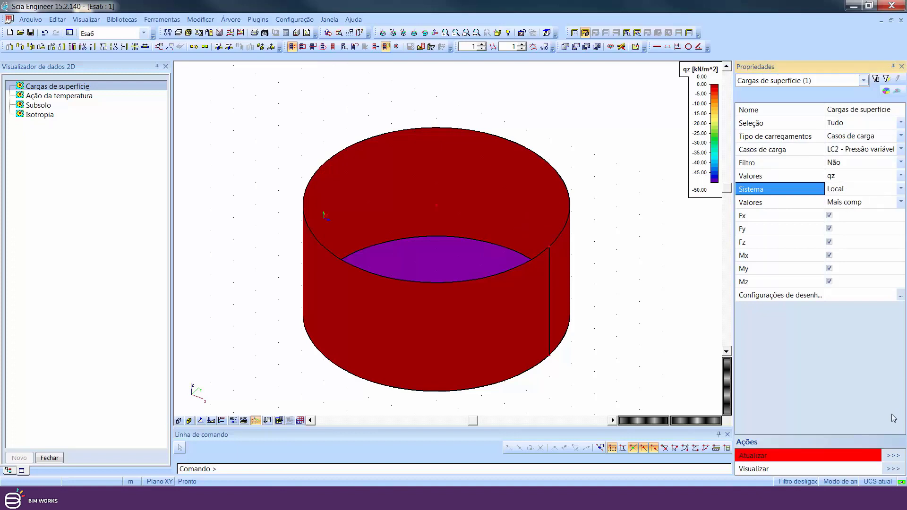
{"action": "left_click", "coordinate": [892, 456]}
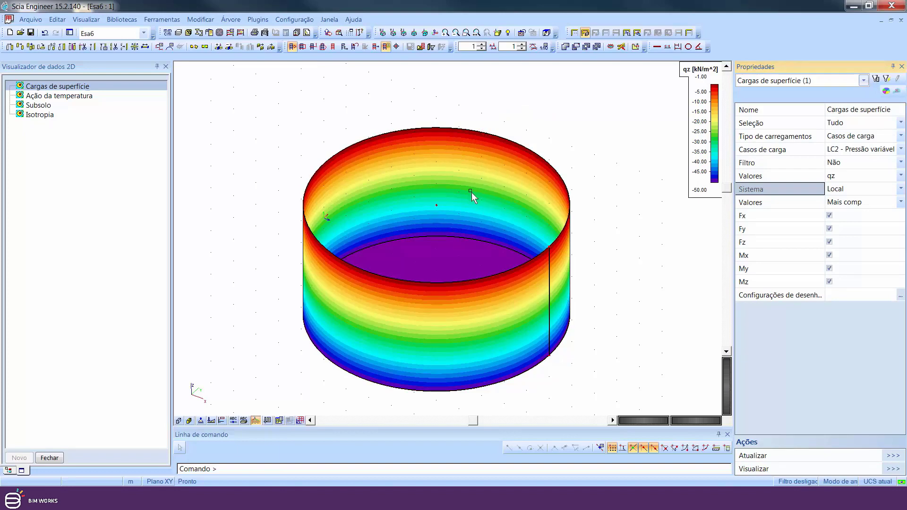
- Enable mesh drawing (Desenhar malha) in the view parameters for the whole model, refresh the surface load plot and inspect it
{"action": "right_click", "coordinate": [568, 155]}
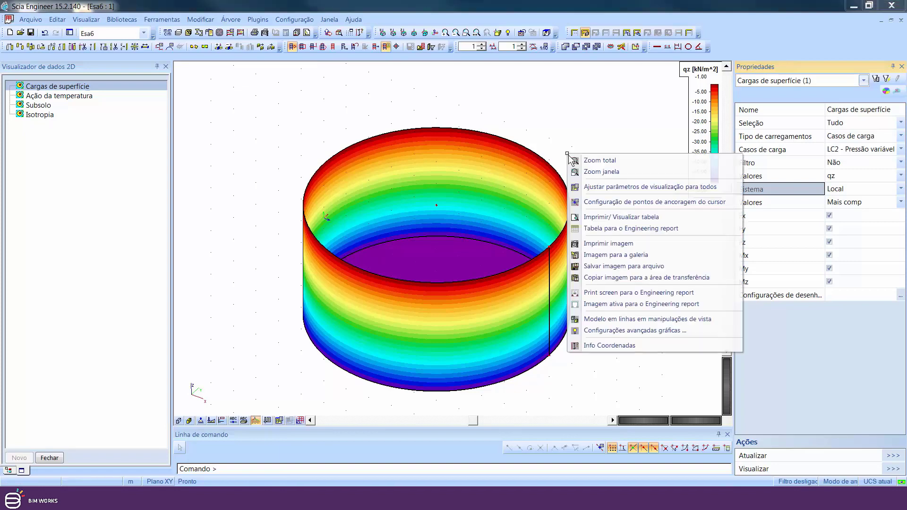
{"action": "left_click", "coordinate": [597, 182]}
{"action": "left_click", "coordinate": [232, 89]}
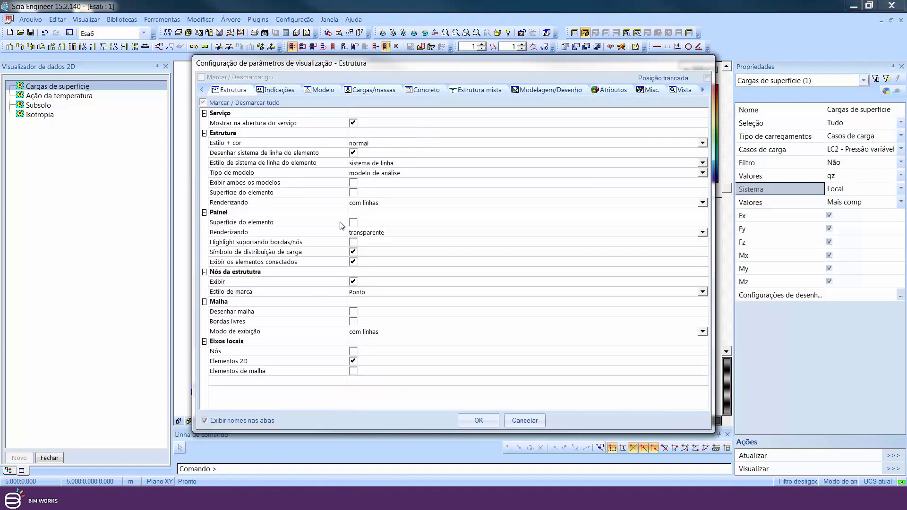
{"action": "left_click", "coordinate": [354, 312]}
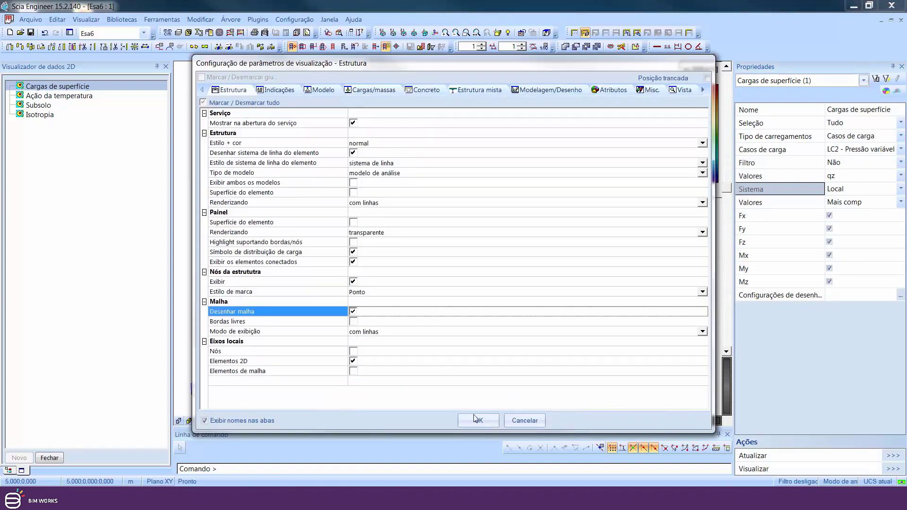
{"action": "left_click", "coordinate": [477, 420]}
{"action": "left_click", "coordinate": [900, 456]}
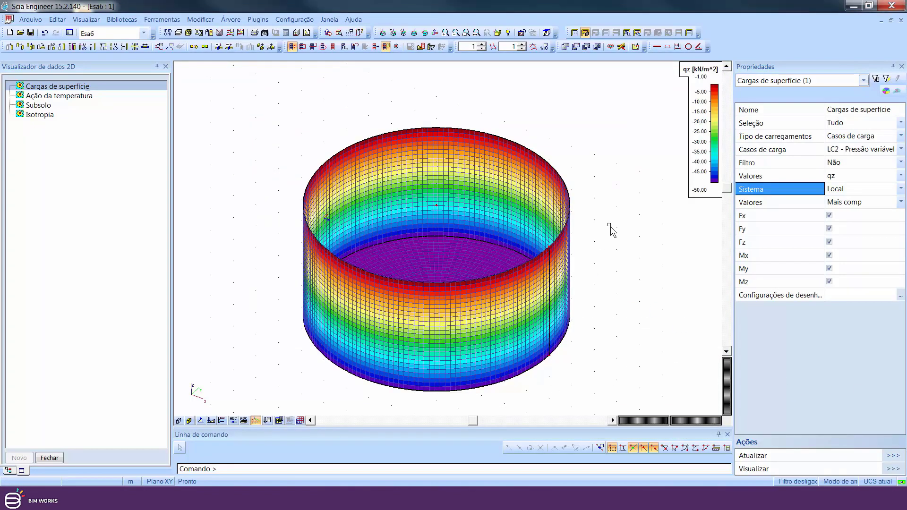
{"action": "scroll", "coordinate": [507, 296], "scroll_direction": "up", "scroll_amount": 5}
{"action": "scroll", "coordinate": [526, 221], "scroll_direction": "down", "scroll_amount": 5}
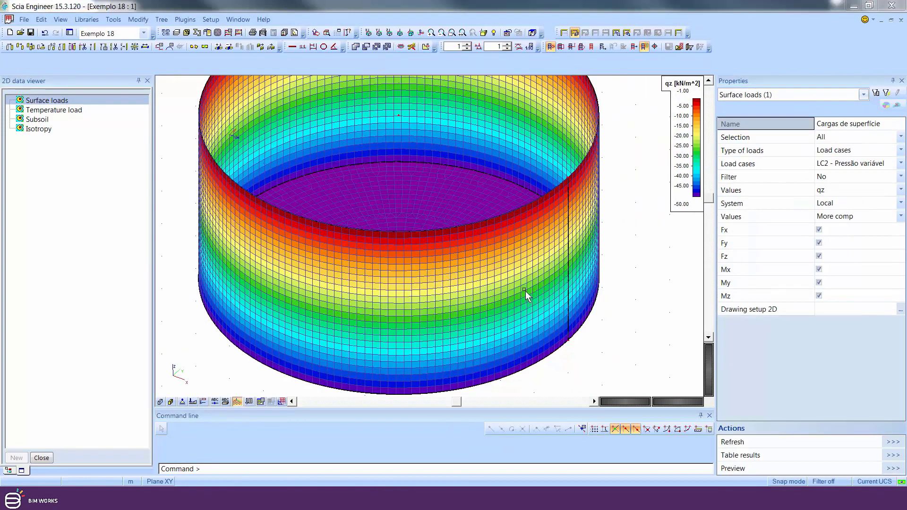
- Close the 2D data viewer and set the current UCS to the global coordinate system (GCS)
{"action": "left_click", "coordinate": [46, 458]}
{"action": "scroll", "coordinate": [313, 304], "scroll_direction": "down", "scroll_amount": 4}
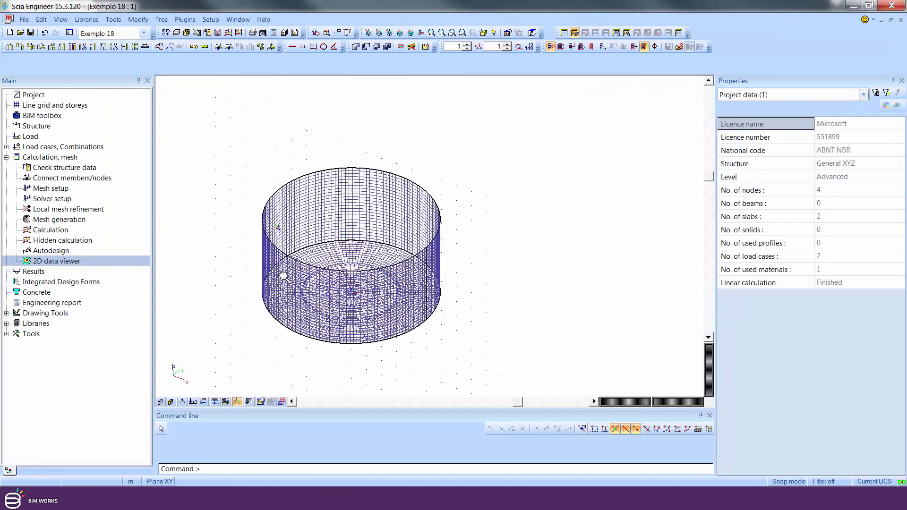
{"action": "left_click", "coordinate": [316, 34]}
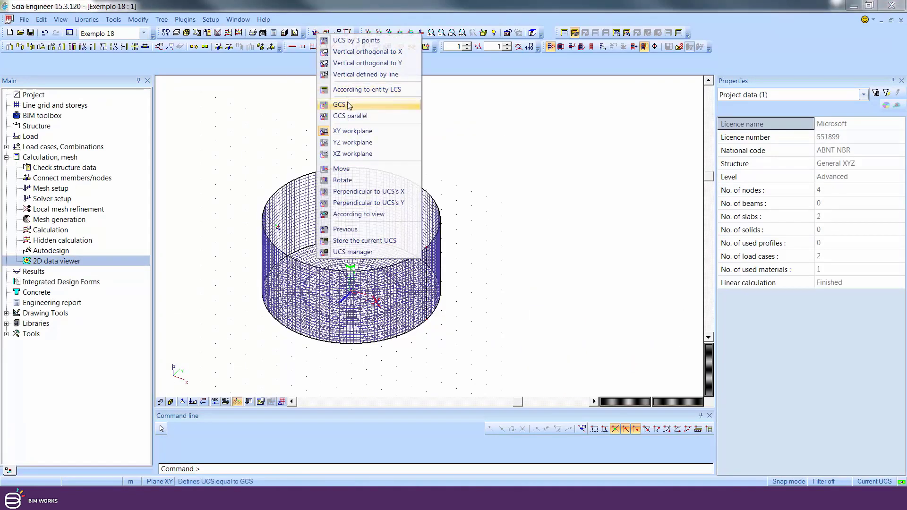
{"action": "left_click", "coordinate": [349, 104]}
{"action": "middle_click_drag", "start_coordinate": [376, 232], "coordinate": [393, 231]}
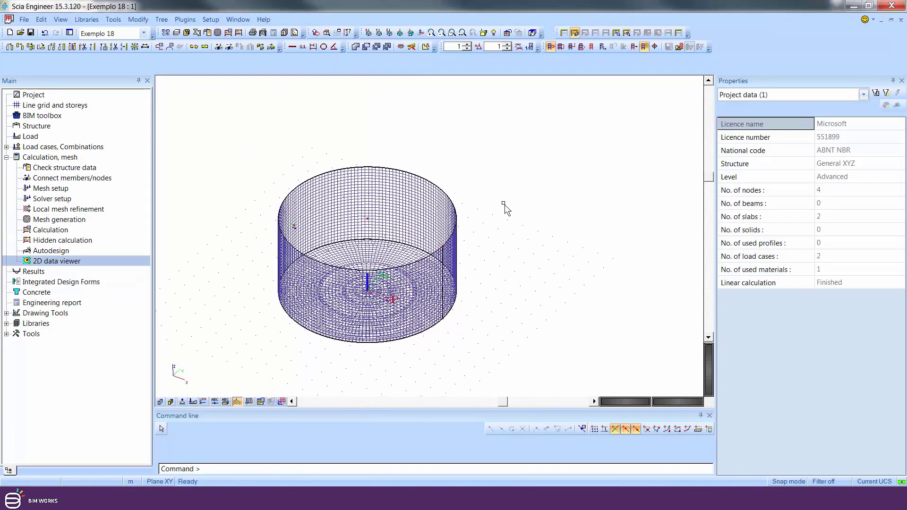